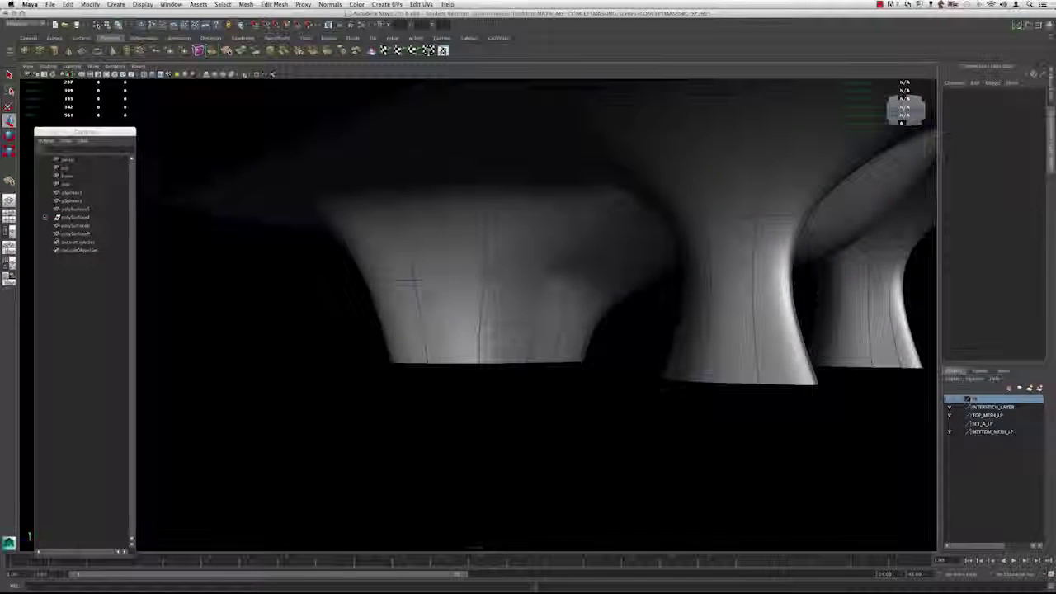
Step: Float the mesh-editing commands in their own window and merge the two close vertices on the wide column's middle ring to their center
left_click_drag(410, 282, 421, 247, "alt")
left_click(421, 322)
left_click_drag(421, 346, 491, 322, "alt")
key("1")
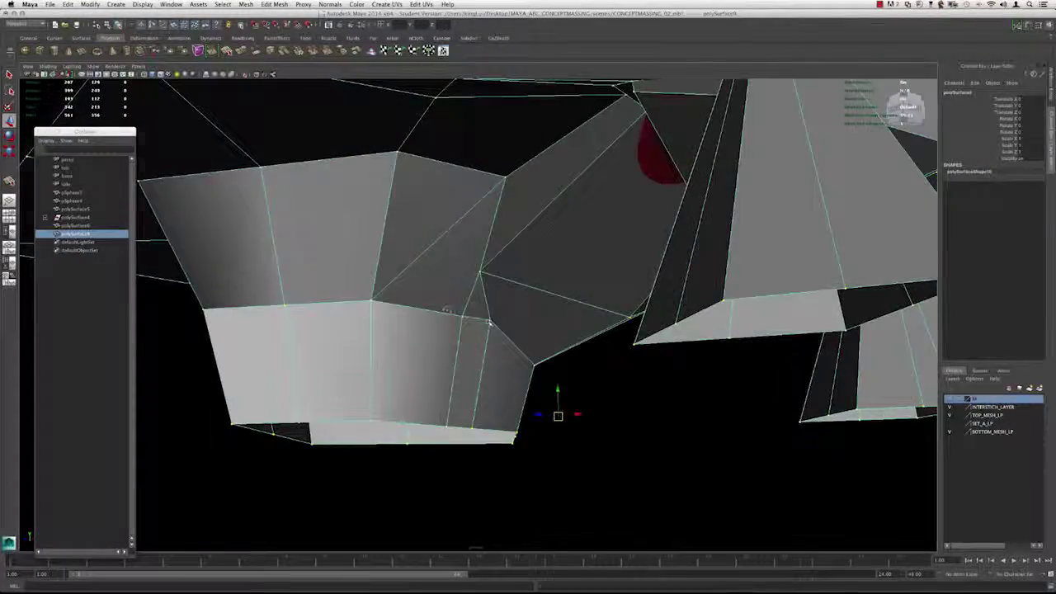
key("3")
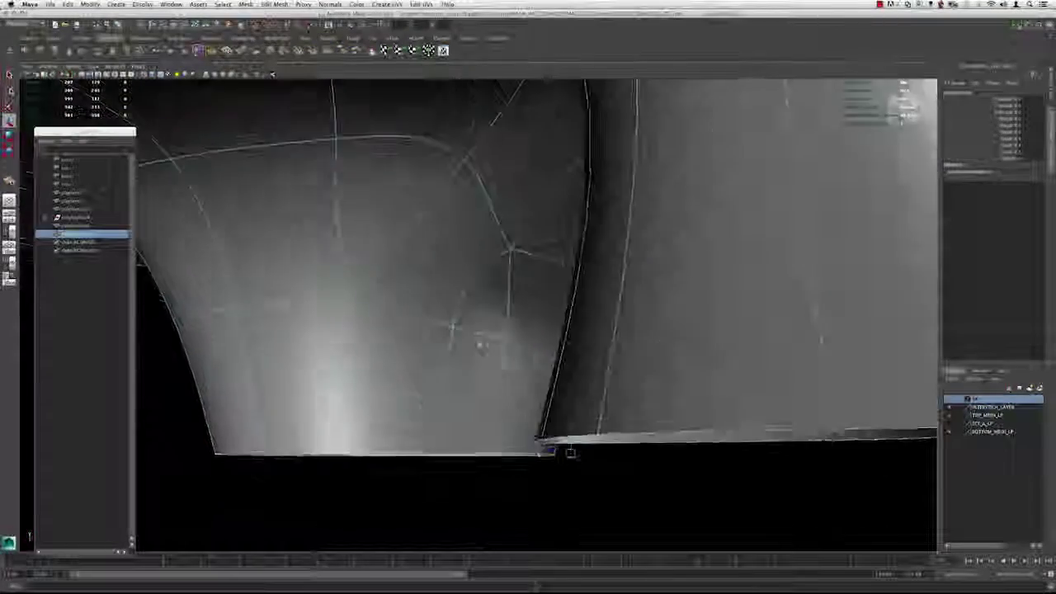
key("1")
mouse_move(482, 344)
left_mouse_down("alt")
mouse_move(472, 311)
mouse_move(505, 336)
mouse_move(481, 326)
mouse_move(629, 390)
left_mouse_up("alt")
key("4")
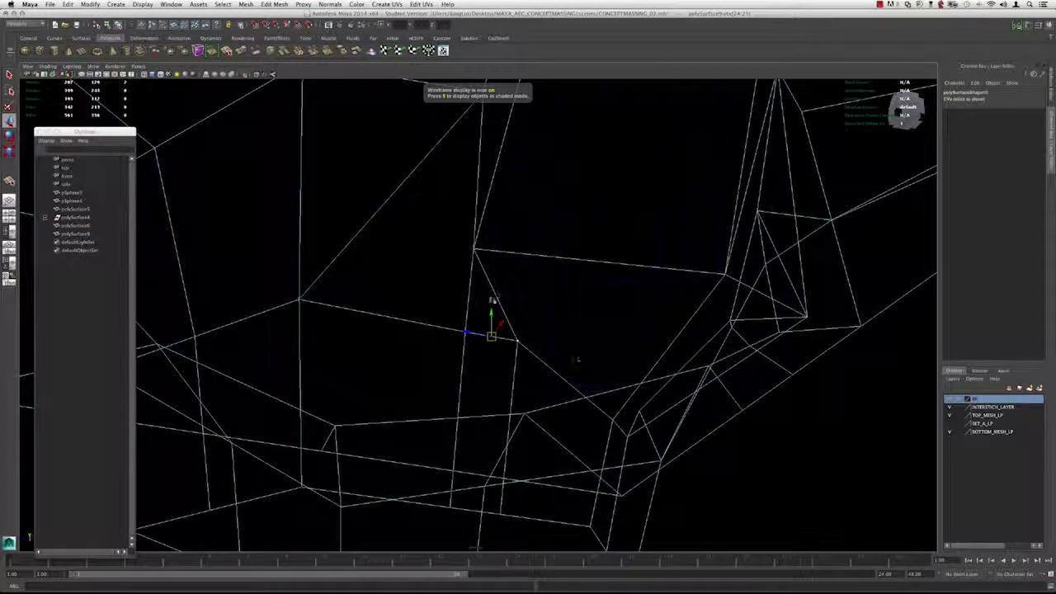
left_click(275, 4)
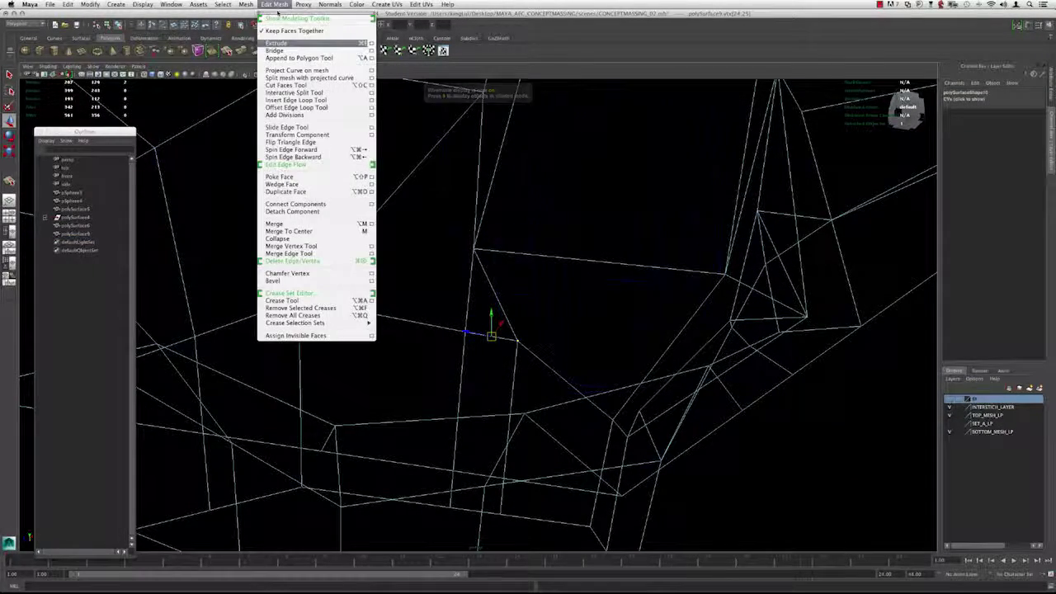
left_click(313, 12)
left_click_drag(345, 42, 892, 219)
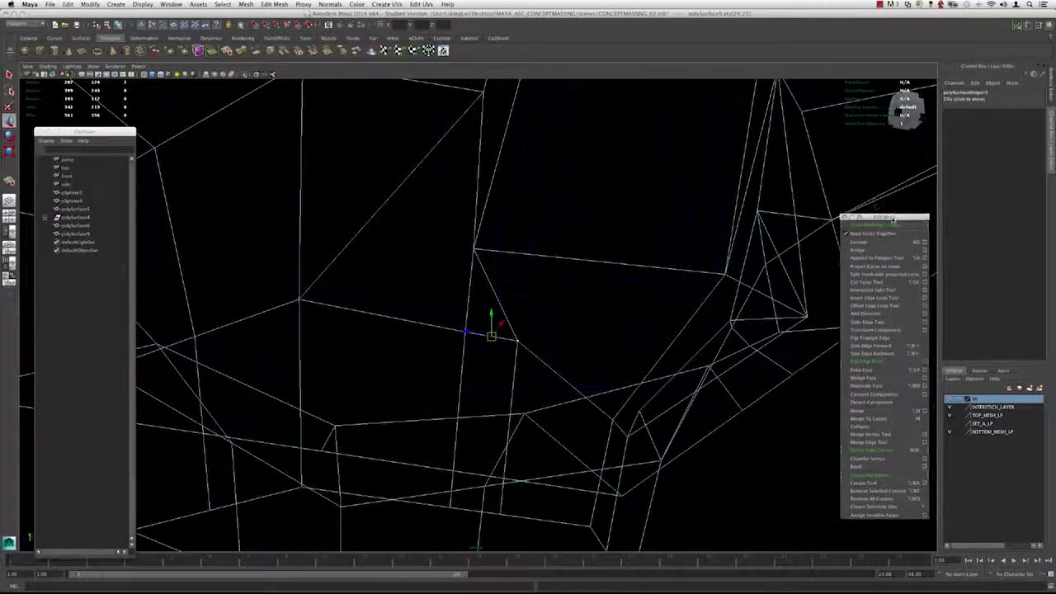
left_click_drag(701, 216, 537, 281, "alt")
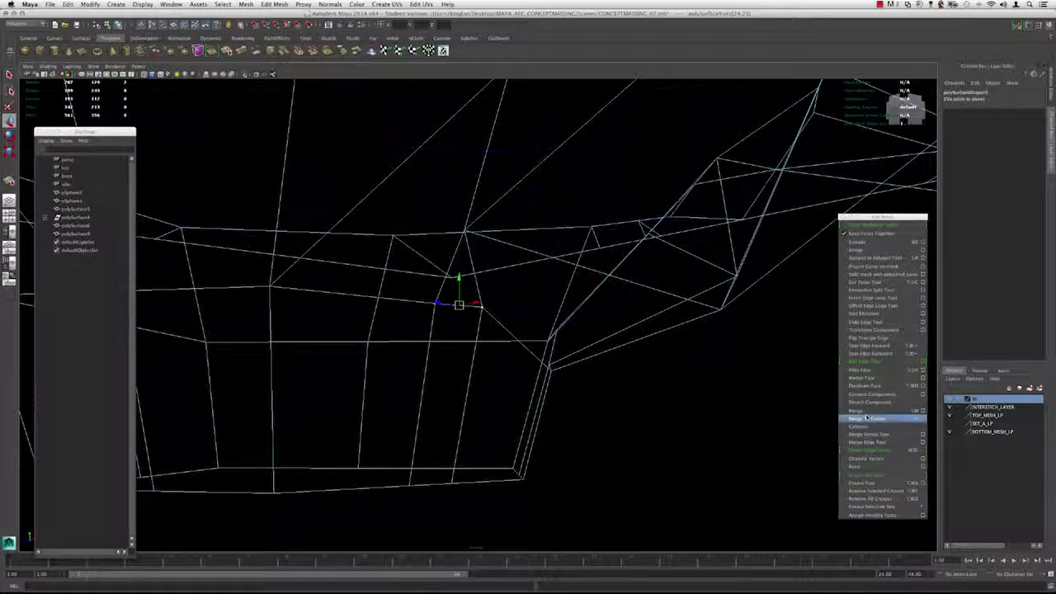
Step: Merge the two neighbouring vertices on the wide column's bottom rim to their center
mouse_move(382, 372)
left_mouse_down("alt")
mouse_move(434, 384)
mouse_move(416, 392)
mouse_move(442, 367)
mouse_move(518, 434)
left_mouse_up("alt")
key("5")
key("4")
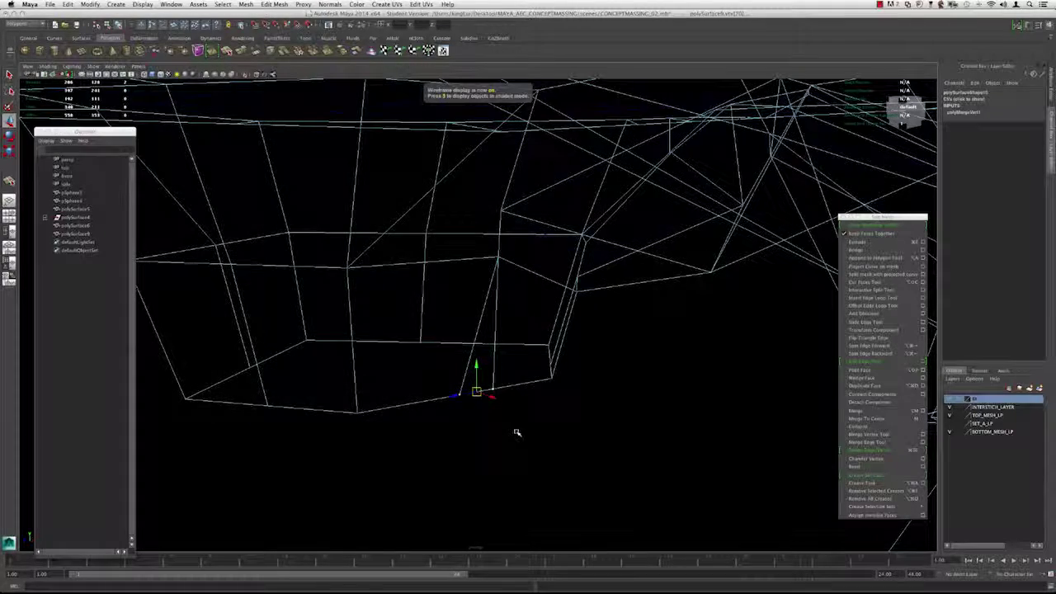
key("5")
Step: Delete the diagonal edge above the wide column and split the face the other way, from the upper ring vertex to the side junction vertex
mouse_move(469, 363)
left_mouse_down("alt")
mouse_move(405, 344)
mouse_move(450, 342)
left_mouse_up("alt")
scroll(462, 361, "down", 4)
key("3")
left_click_drag(498, 289, 462, 282, "alt")
scroll(520, 211, "down", 6)
left_click_drag(521, 211, 429, 269, "alt")
scroll(512, 304, "up", 5)
key("1")
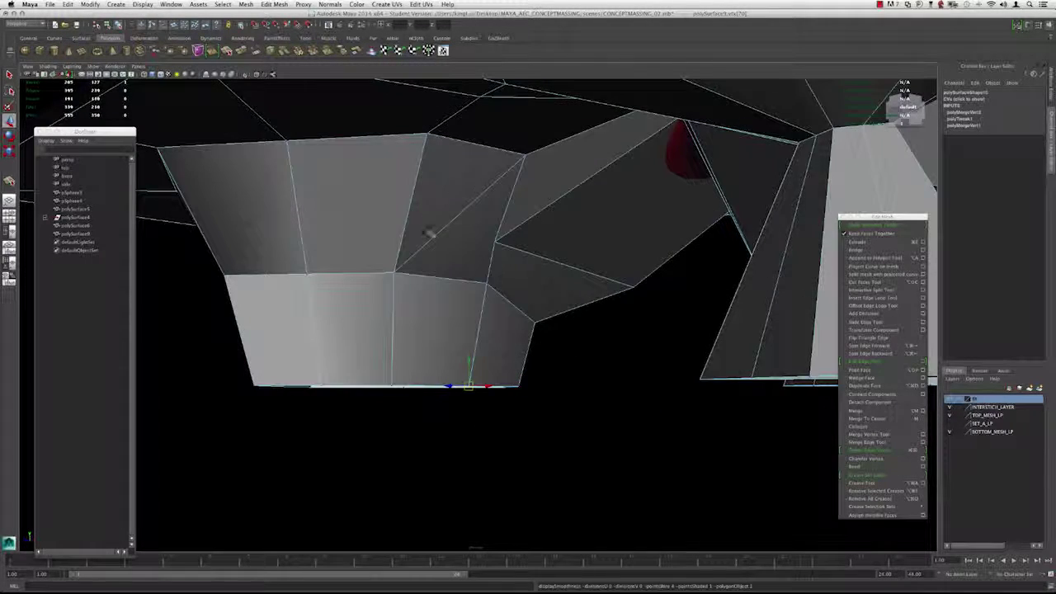
left_click_drag(440, 228, 449, 235, "alt")
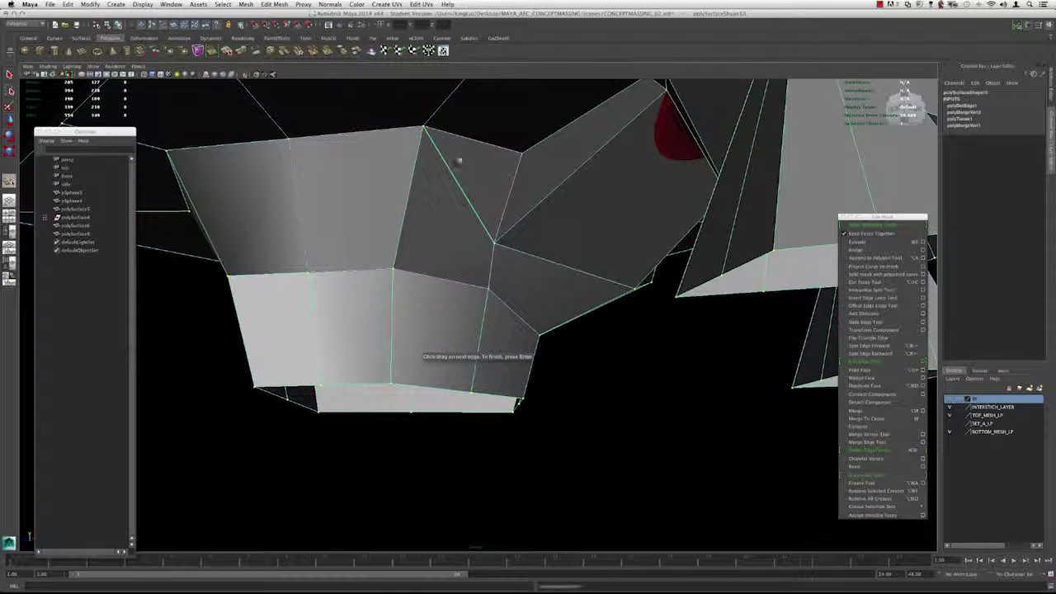
key("w")
Step: Examine the smoothed lower mesh and its columns from below, from the side and from above
key("3")
scroll(445, 279, "down", 3)
mouse_move(445, 281)
left_mouse_down("alt")
mouse_move(462, 252)
mouse_move(460, 271)
left_mouse_up("alt")
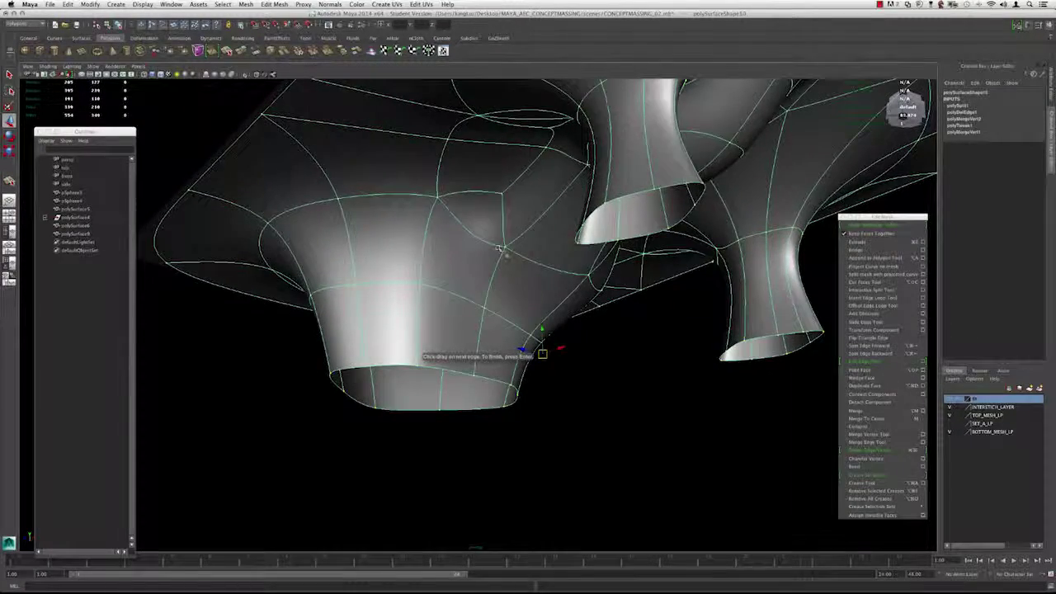
left_click_drag(441, 190, 429, 276, "alt")
left_click(396, 293)
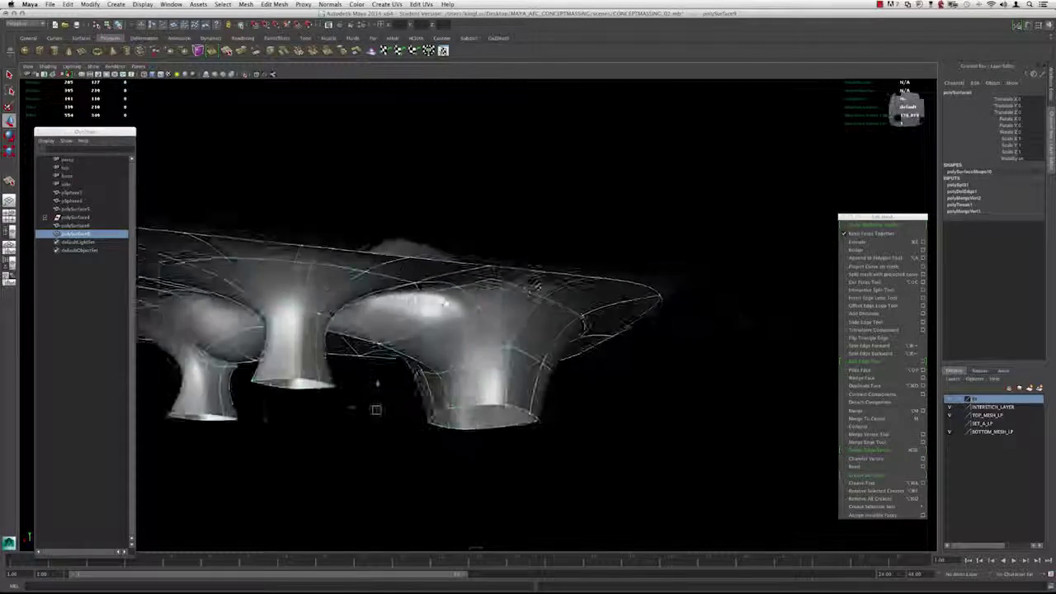
right_click_drag(429, 276, 479, 281, "alt")
left_click_drag(521, 343, 254, 329, "alt")
left_click_drag(572, 336, 582, 338, "alt")
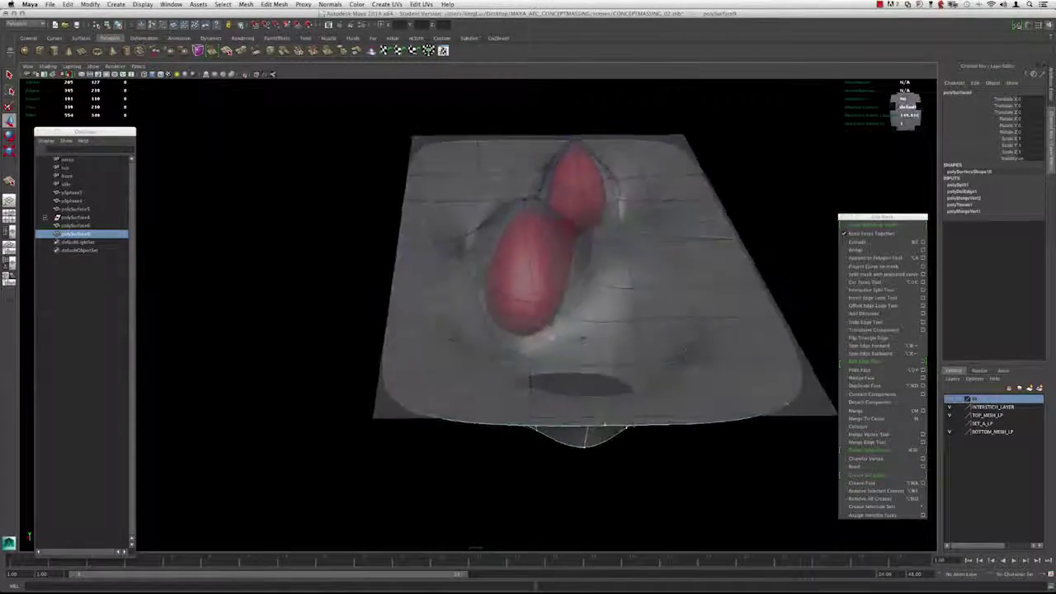
left_click_drag(507, 322, 584, 296, "alt")
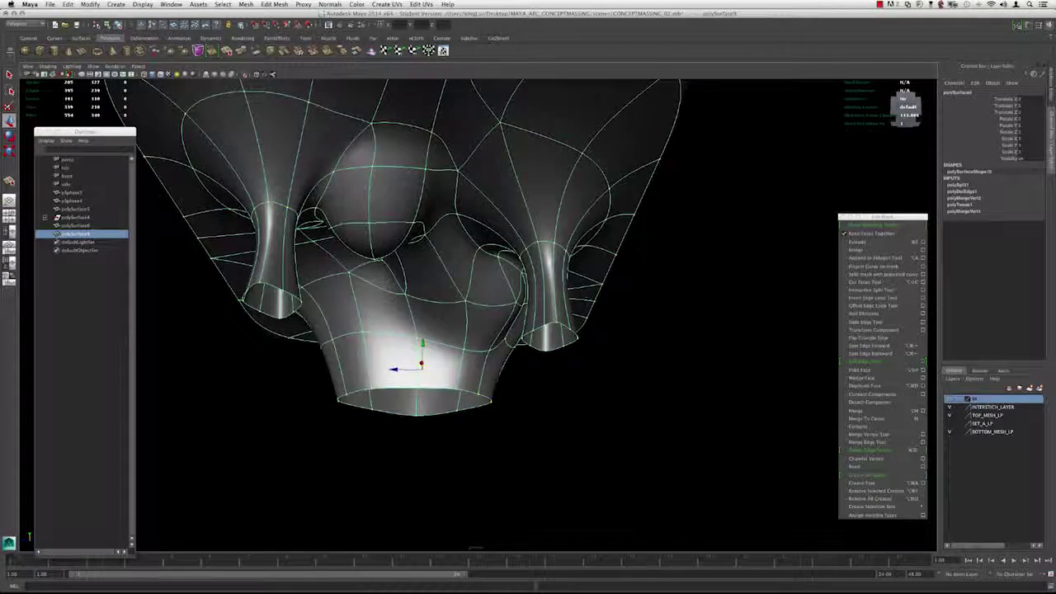
Step: Combine the upper and lower surfaces into one mesh and display it unsmoothed
left_click_drag(523, 282, 357, 343, "alt")
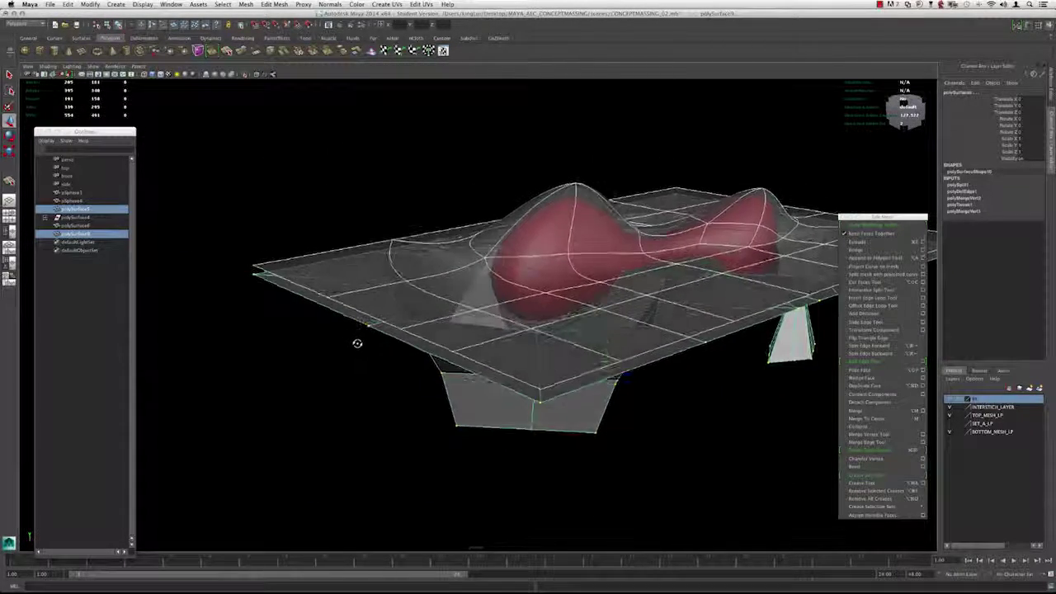
left_click(245, 5)
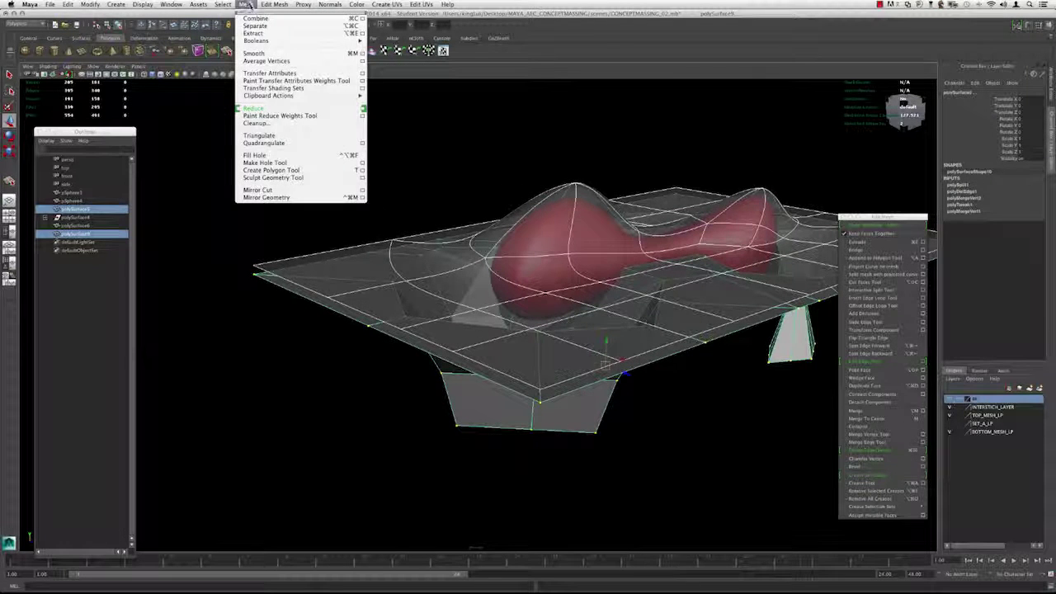
left_click(254, 17)
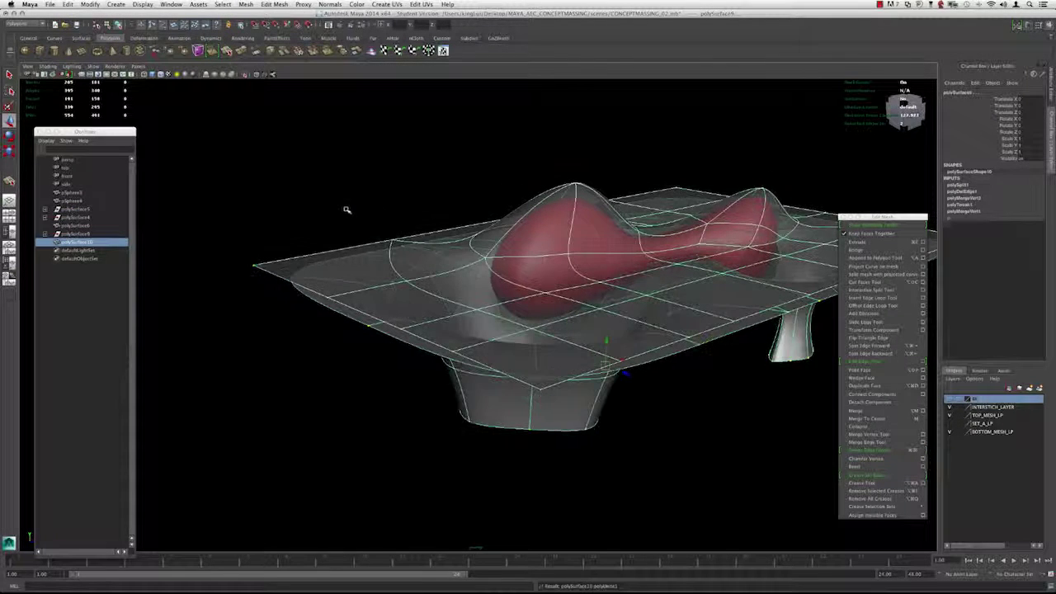
key("1")
left_click_drag(320, 208, 399, 252, "alt")
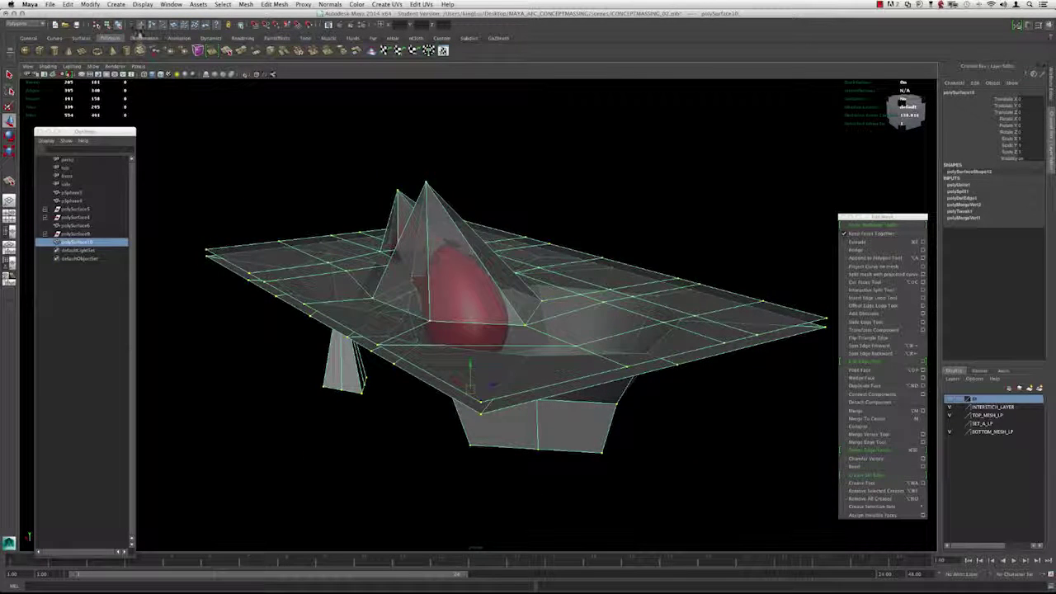
Step: Look up the polygon display option for showing vertices on the selected mesh
left_click(170, 4)
mouse_move(142, 5)
mouse_move(163, 95)
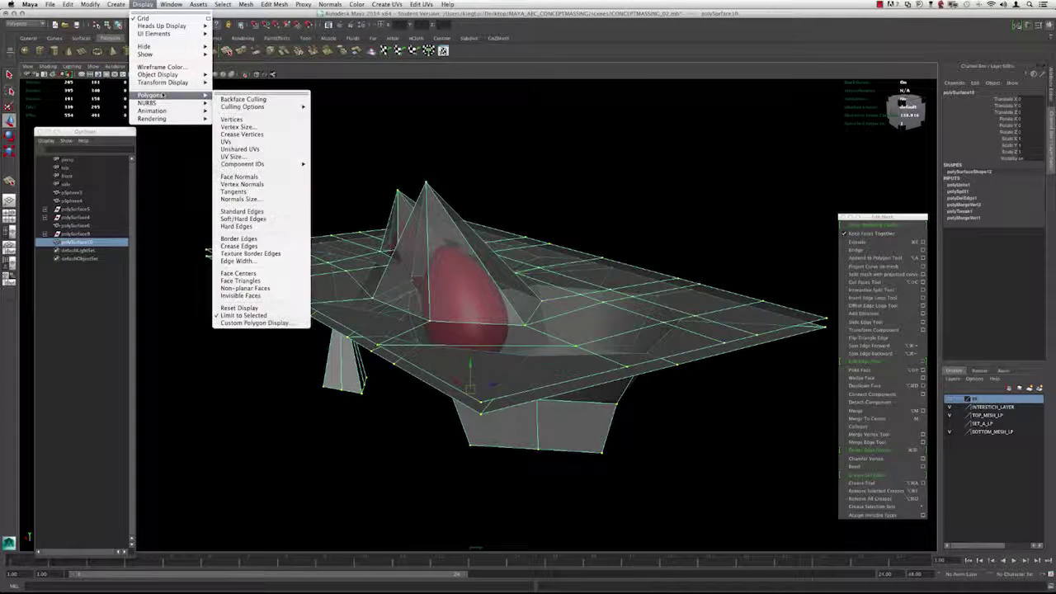
left_click(235, 120)
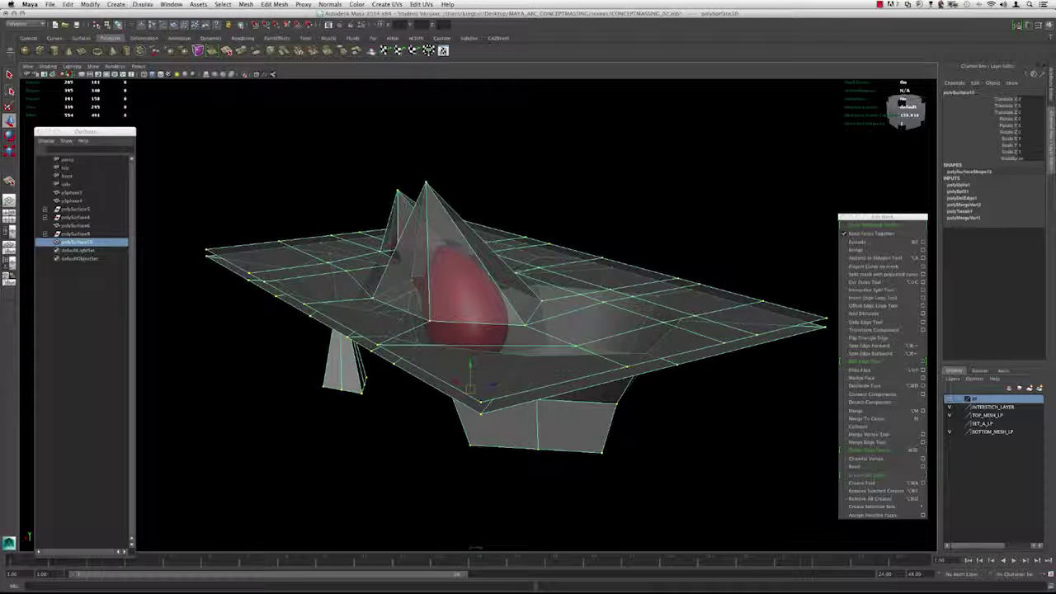
left_click(281, 203)
left_click(289, 241)
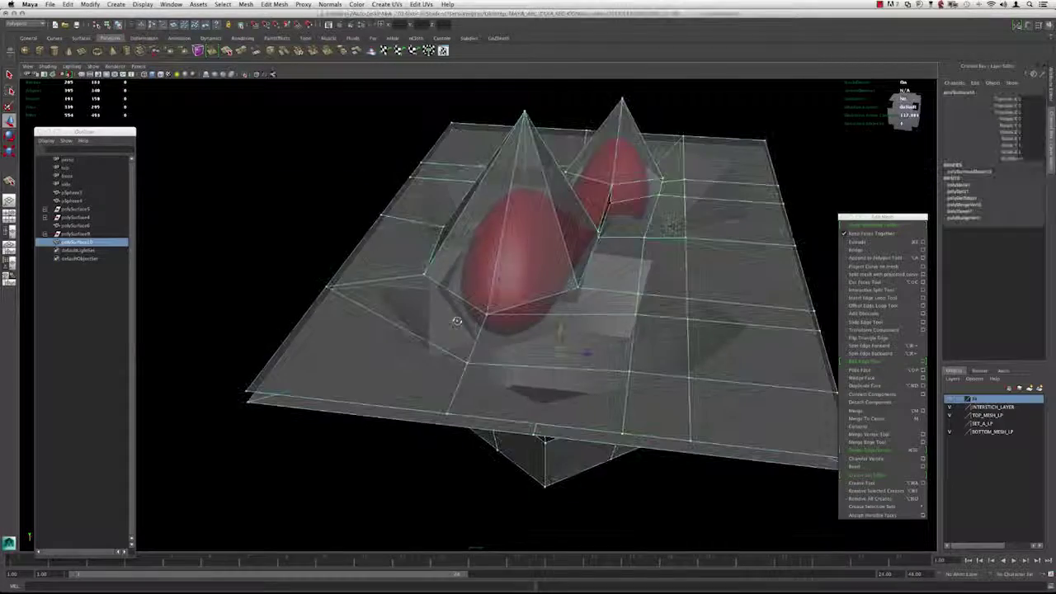
Step: Delete the construction history of the combined mesh
left_click_drag(457, 321, 396, 330, "alt")
right_click_drag(396, 330, 486, 344, "alt")
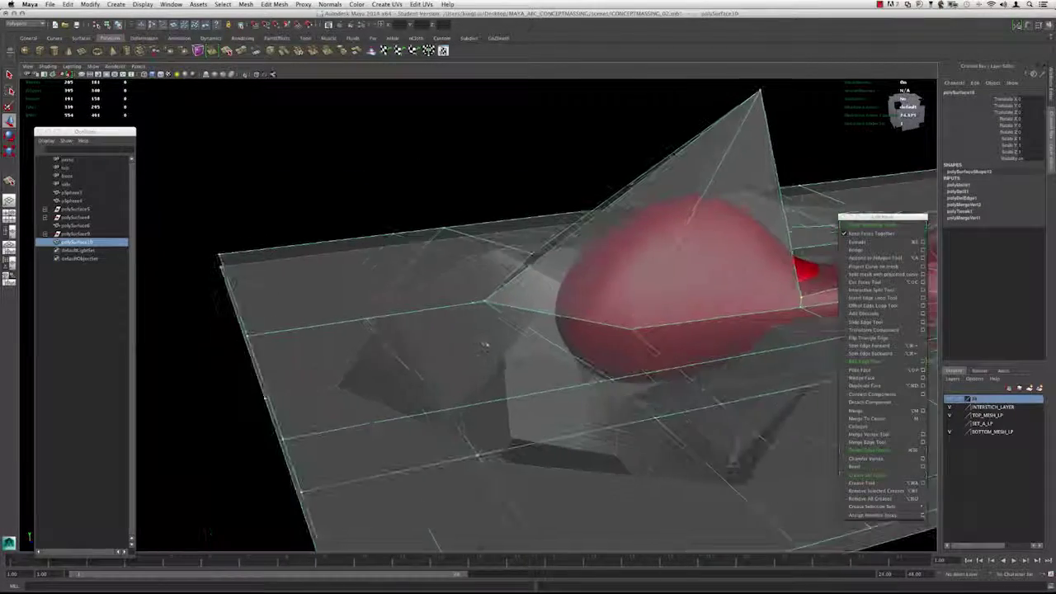
left_click_drag(486, 344, 376, 276, "alt")
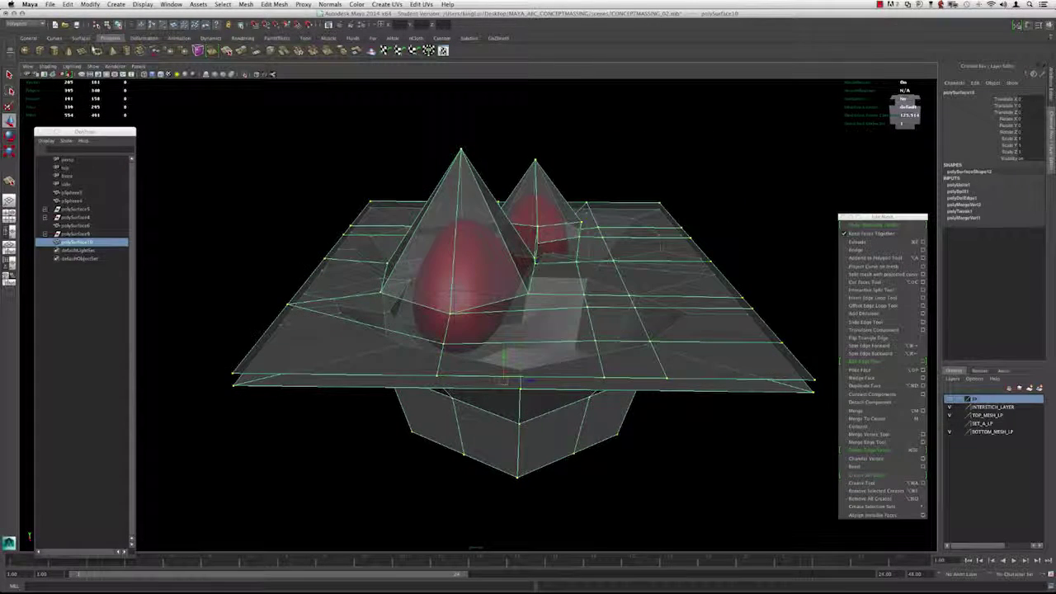
left_click(68, 4)
mouse_move(115, 101)
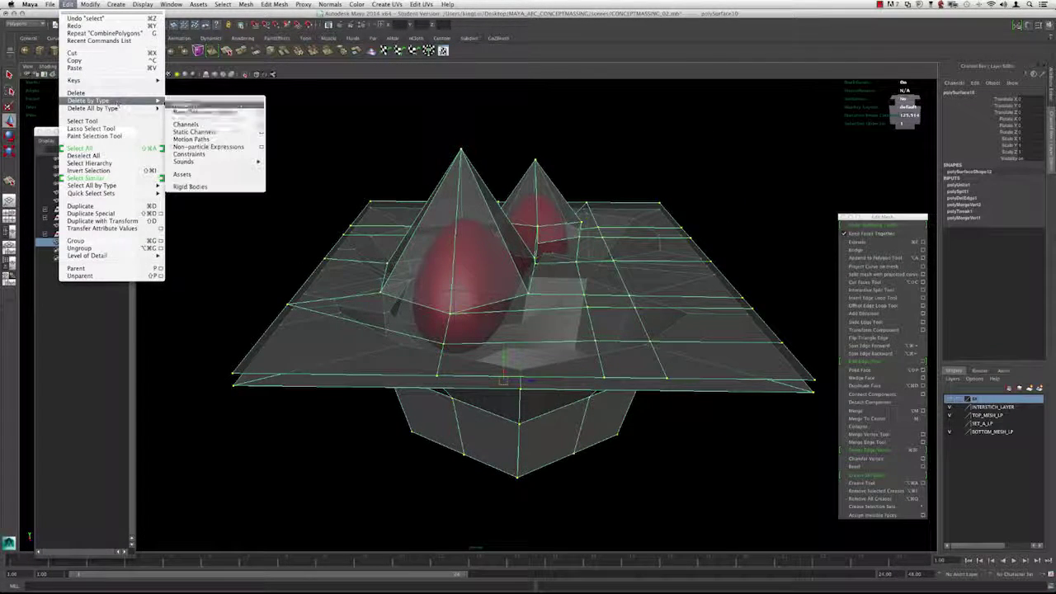
left_click(181, 105)
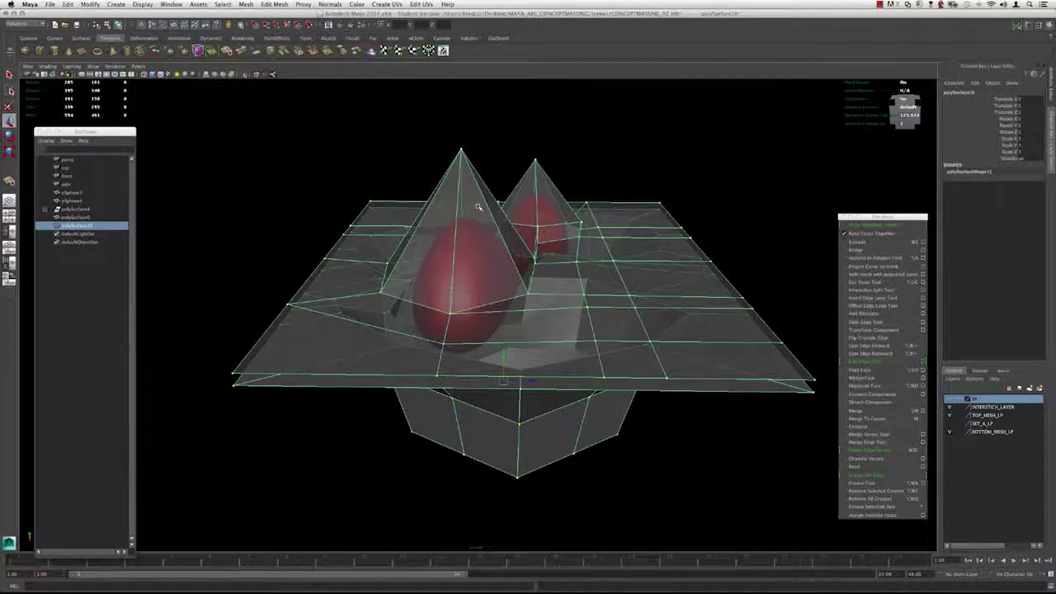
Step: Hide all objects except the combined mesh and inspect the gap between its upper and lower sheets
key("alt+h")
left_click_drag(384, 205, 582, 213, "alt")
left_click_drag(456, 309, 388, 294, "alt")
left_click_drag(534, 299, 428, 268, "alt")
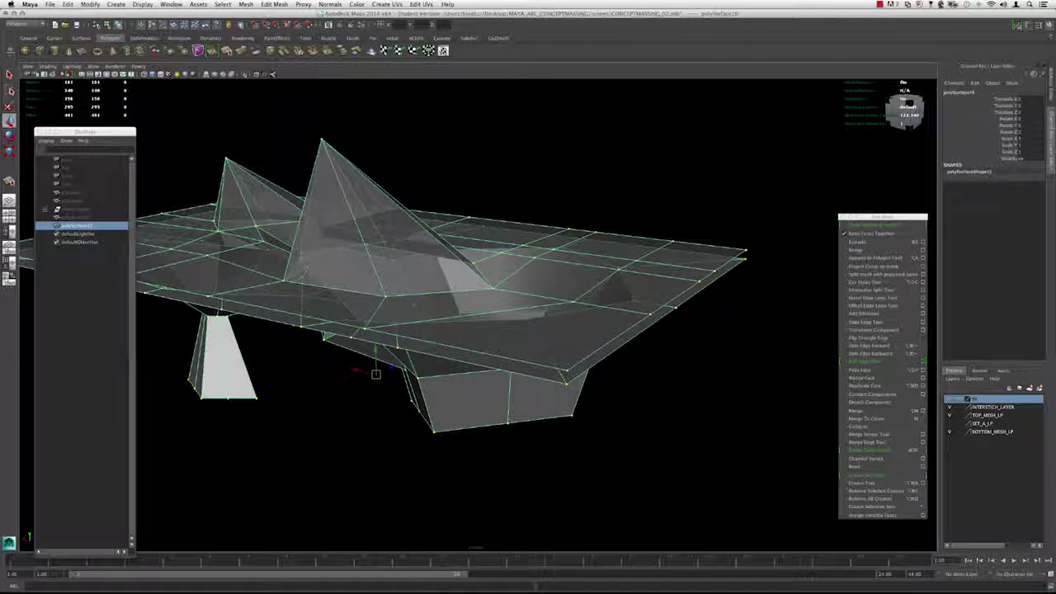
left_click_drag(414, 304, 465, 273, "alt")
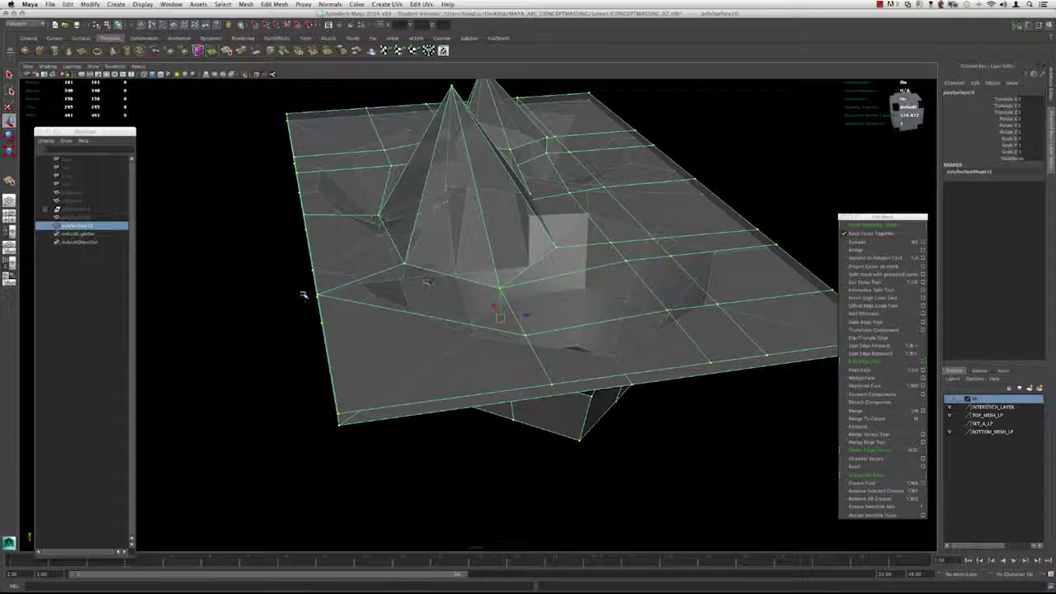
Step: Split the upper sheet beside the tall peak with an edge from the peak's base to the diagonal and another out to the sheet's border
left_click_drag(315, 291, 313, 292, "alt")
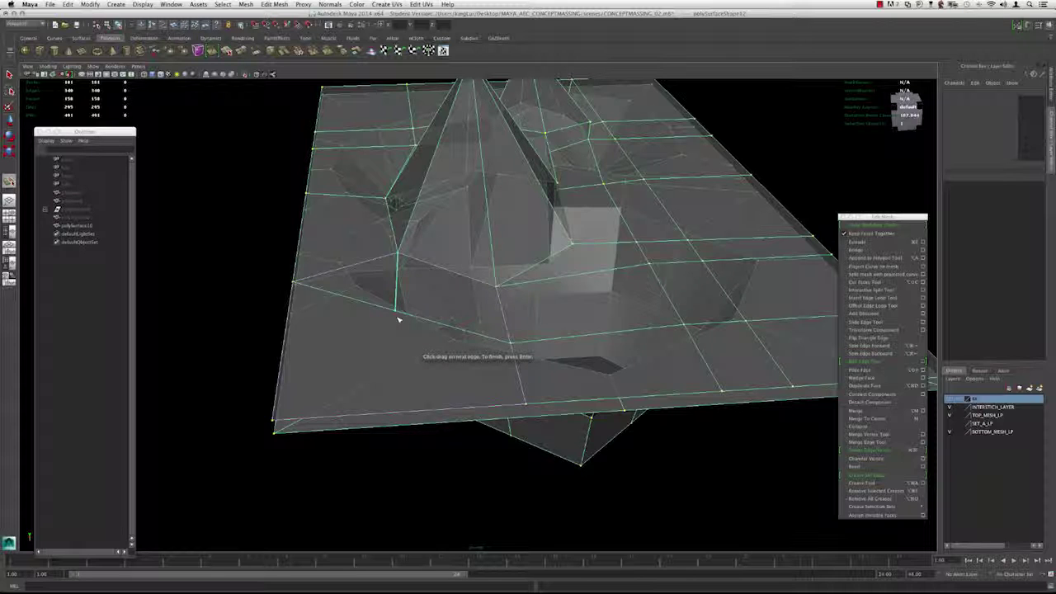
left_click_drag(455, 312, 502, 310, "alt")
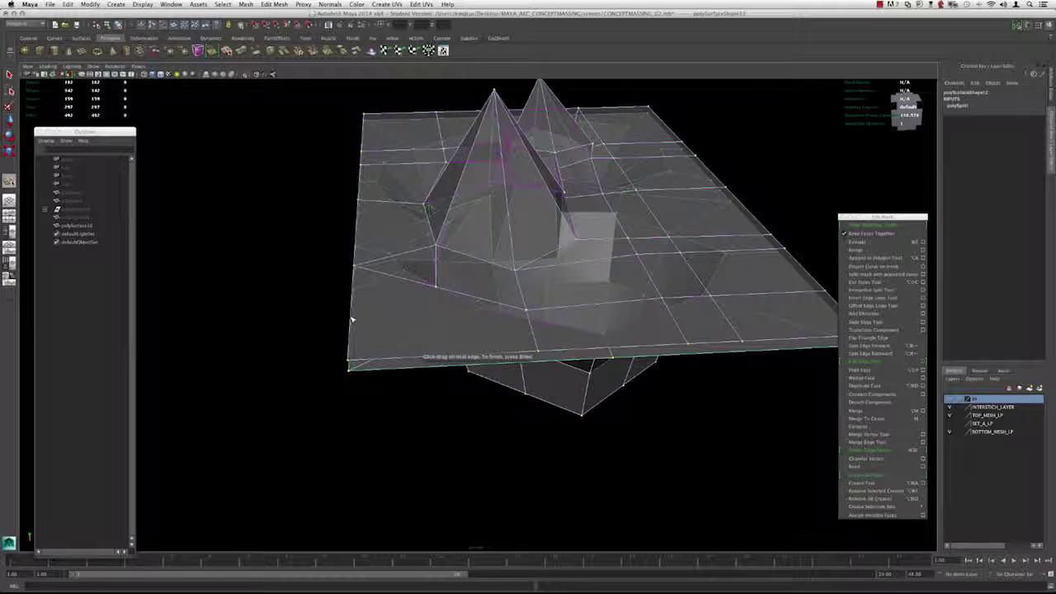
left_click_drag(429, 311, 386, 307, "alt")
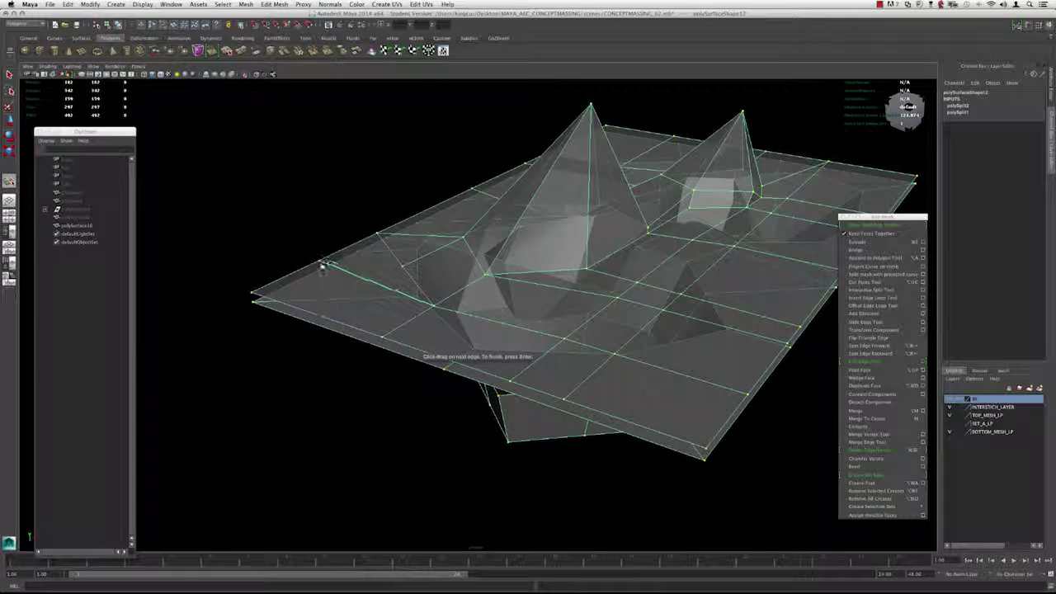
key("Return")
Step: Split one more edge out to the upper sheet's border and delete the diagonal edge beside the tall peak
left_click_drag(337, 269, 352, 302, "alt")
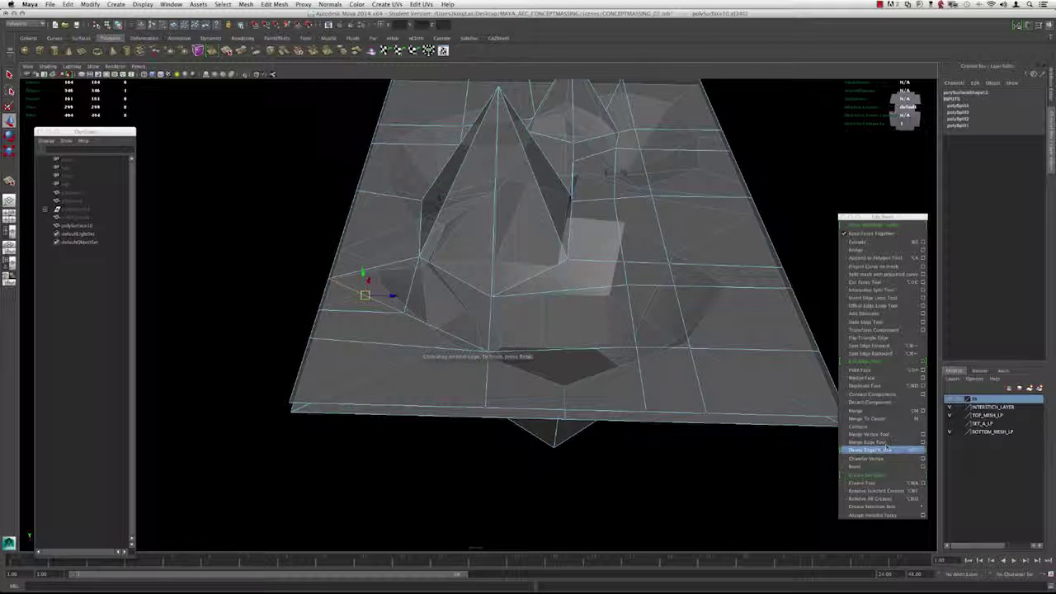
left_click_drag(437, 198, 460, 329, "alt")
right_click_drag(459, 329, 380, 330, "alt")
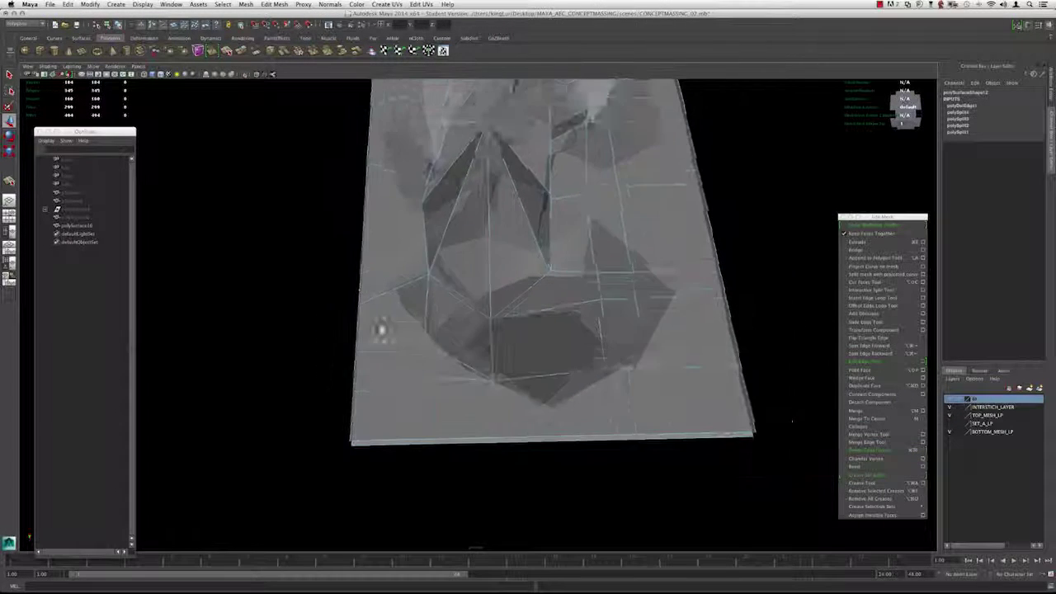
Step: Move the two new border vertices along the upper sheet's outer edge to even out the edge flow, and display the mesh smoothed
middle_click_drag(379, 330, 404, 305, "alt")
left_click_drag(403, 304, 347, 312, "alt")
right_click_drag(346, 312, 411, 315, "alt")
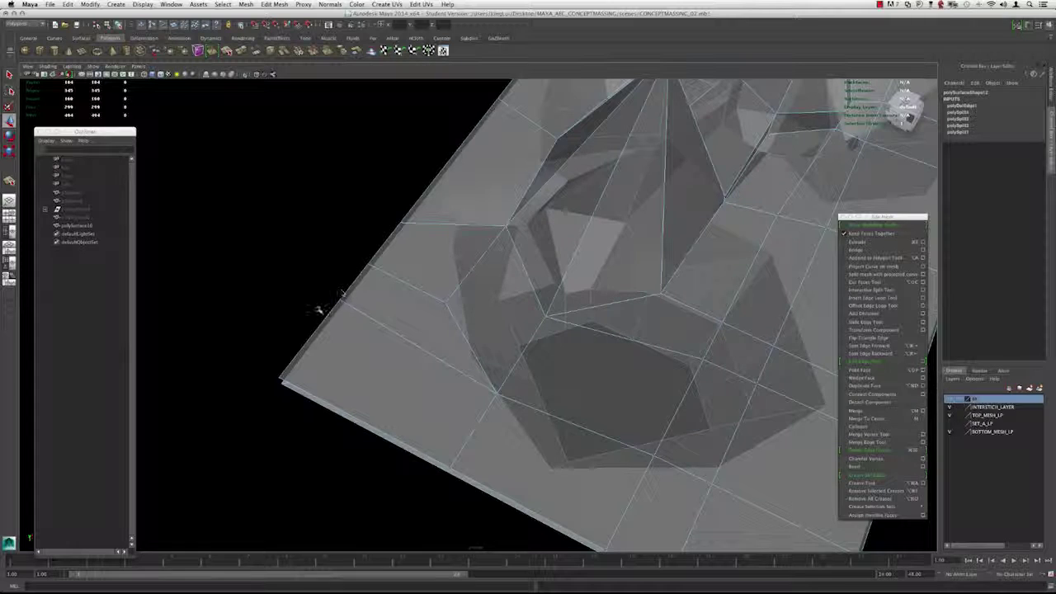
left_click_drag(375, 273, 457, 309, "alt")
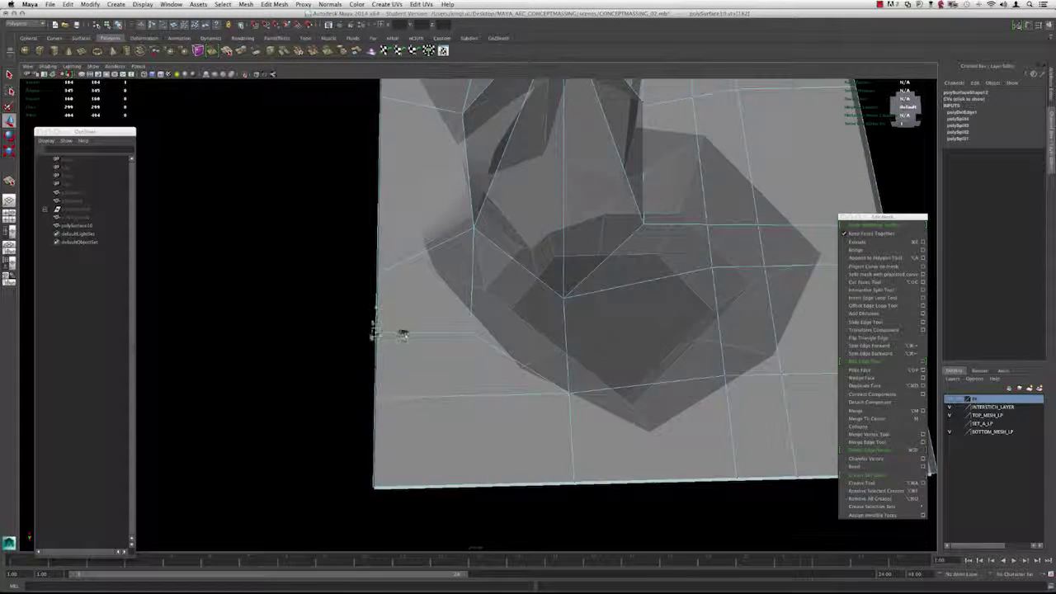
left_click_drag(401, 334, 390, 264, "alt")
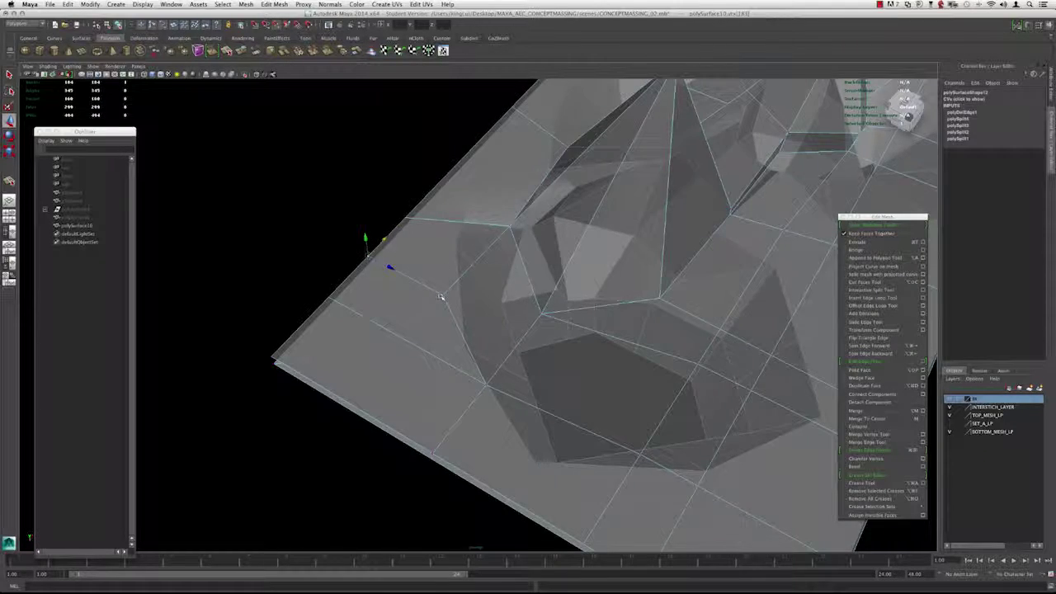
left_click_drag(440, 297, 517, 299, "alt")
key("3")
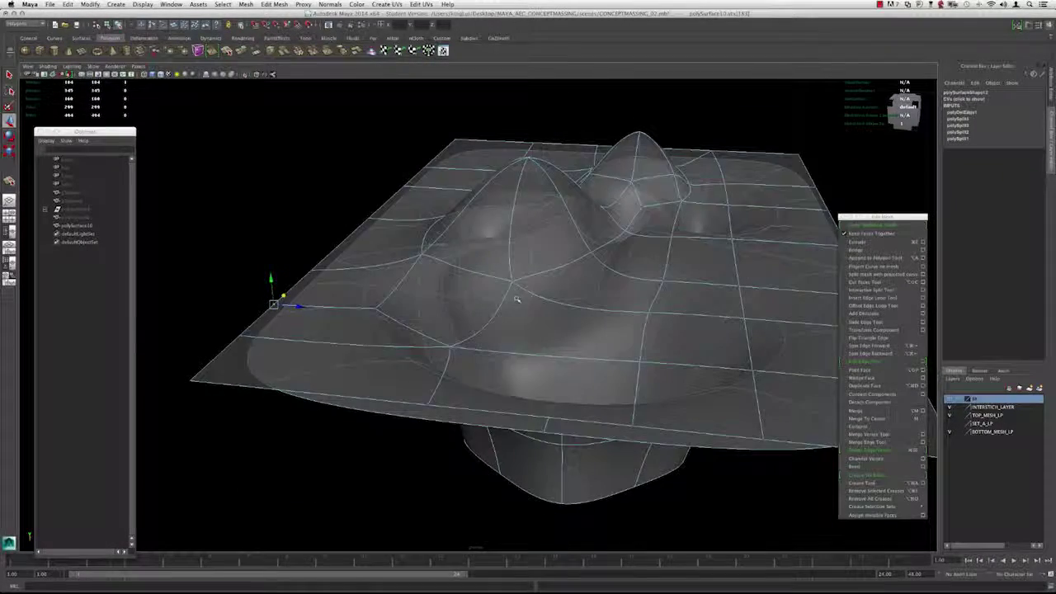
Step: Display the mesh unsmoothed and delete the facing faces of the upper and lower sheets beside the tall peak to open a hole
left_click_drag(384, 302, 459, 320, "alt")
key("1")
right_click_drag(459, 320, 441, 328, "alt")
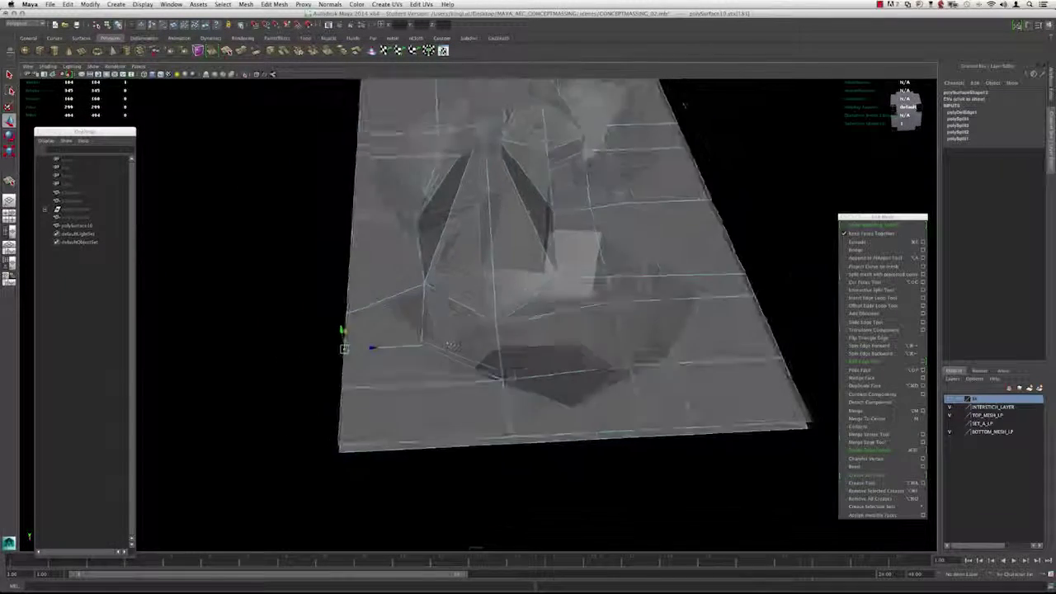
mouse_move(441, 328)
left_mouse_down("alt")
mouse_move(451, 353)
mouse_move(431, 314)
mouse_move(427, 360)
mouse_move(440, 340)
left_mouse_up("alt")
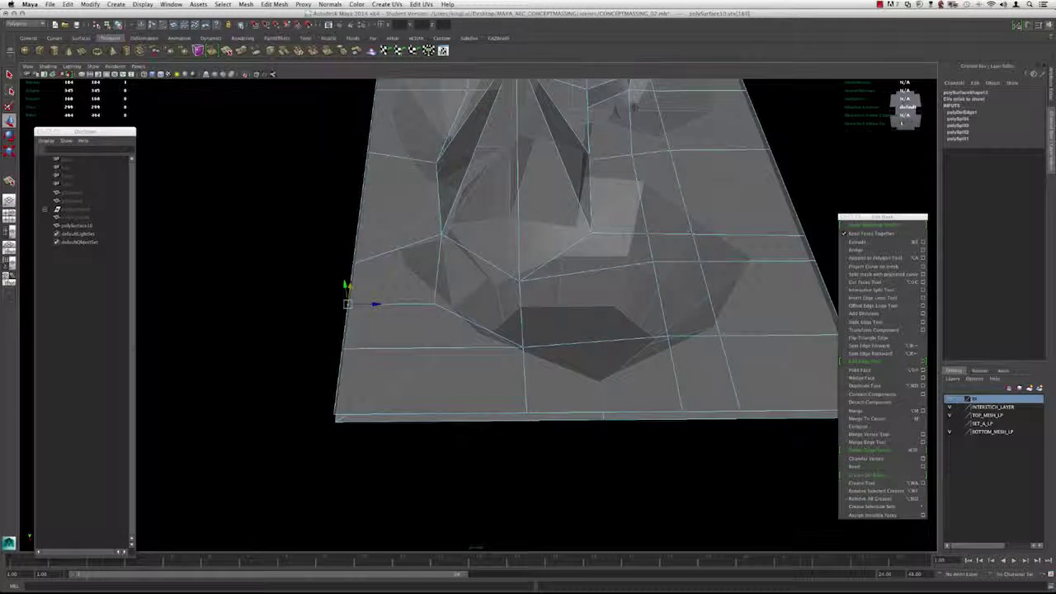
left_click_drag(441, 405, 262, 394, "alt")
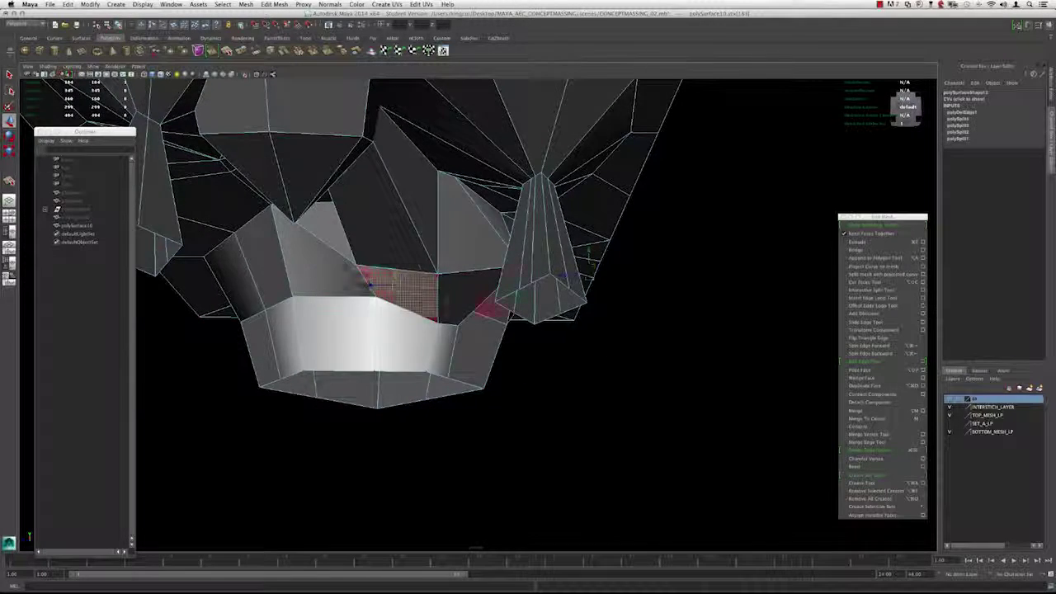
left_click_drag(369, 284, 500, 271, "alt")
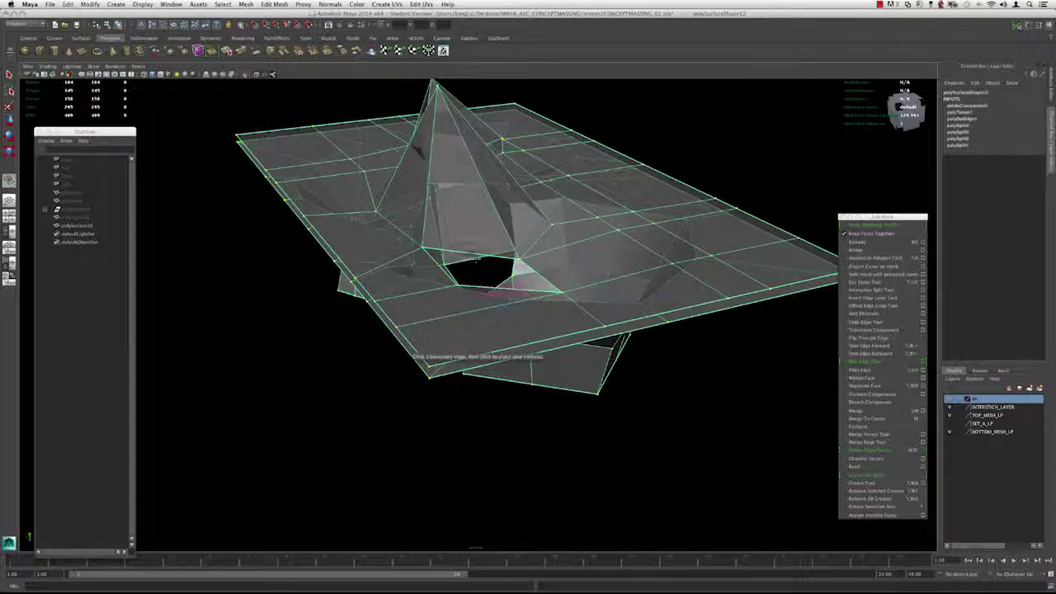
Step: Wall in the hole beside the tall peak by appending four polygons between the upper and lower sheets, and display the mesh smoothed
scroll(459, 251, "up", 5)
left_click_drag(486, 249, 460, 253, "alt")
key("w")
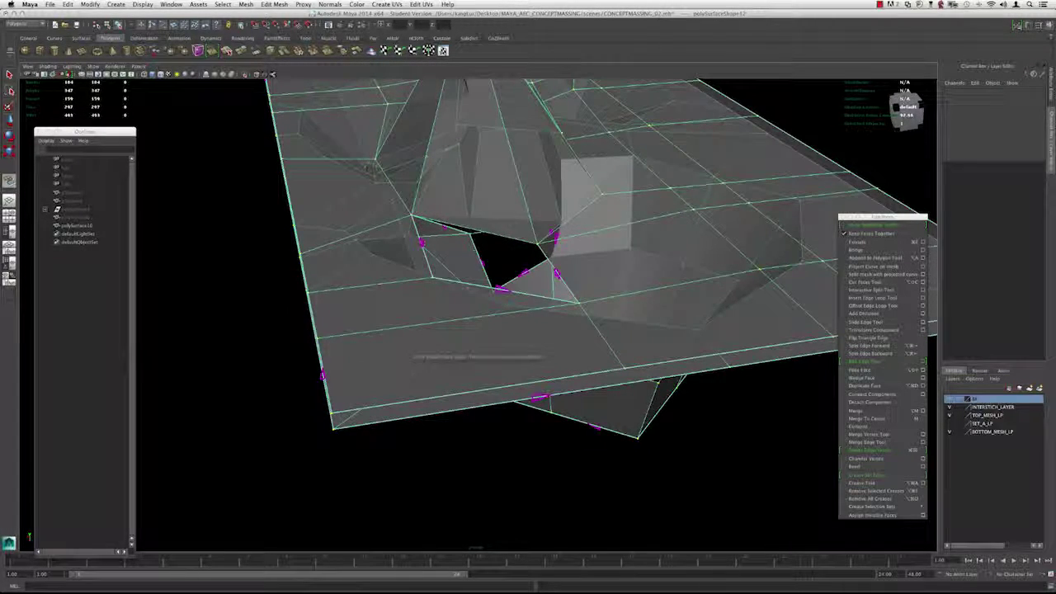
key("Return")
left_click_drag(448, 253, 505, 263, "alt")
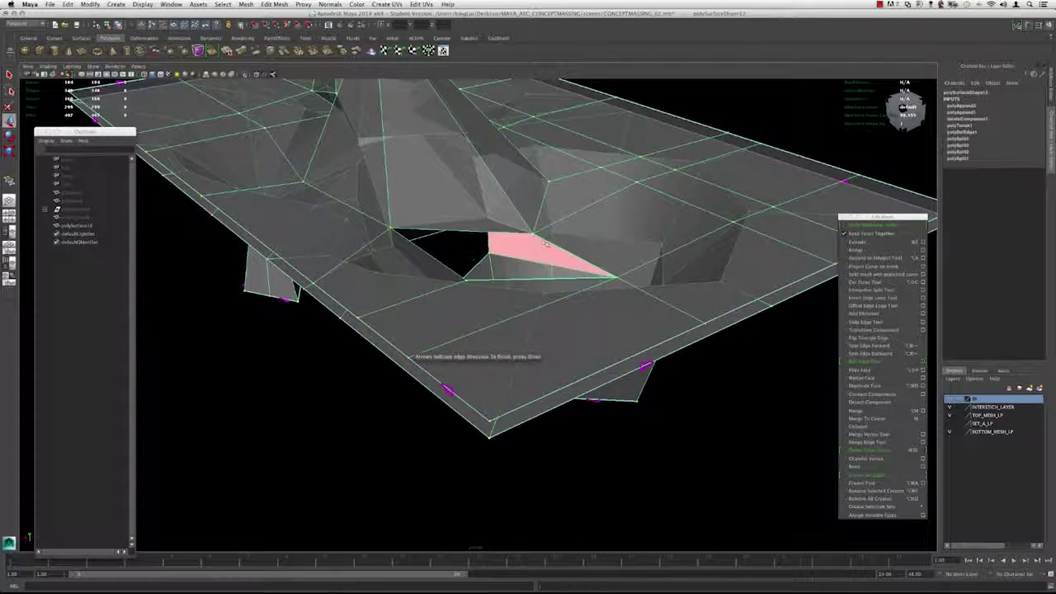
left_click_drag(508, 277, 529, 428, "alt")
key("3")
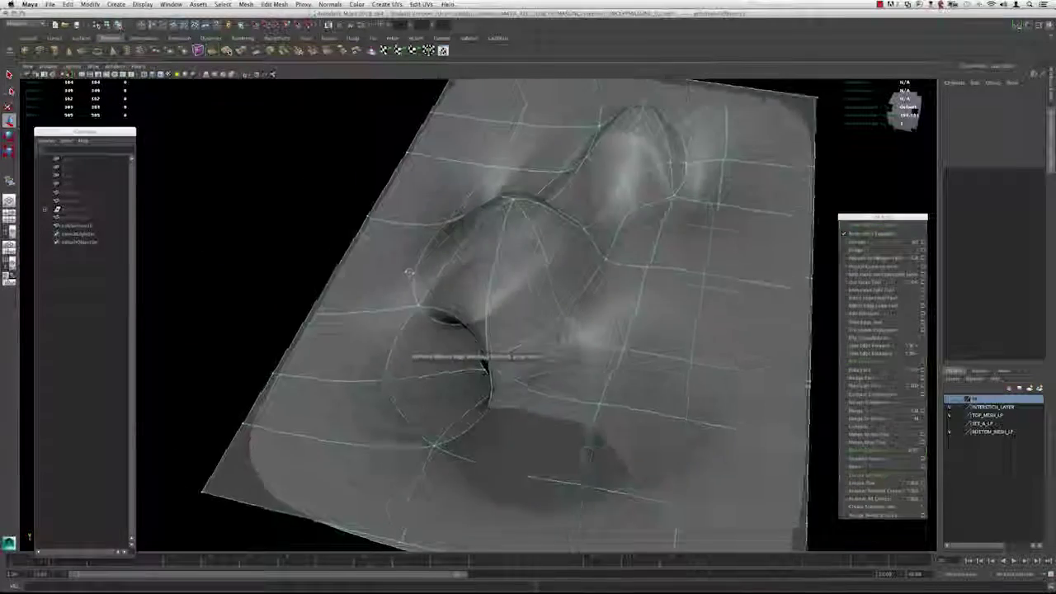
mouse_move(474, 253)
left_mouse_down("alt")
mouse_move(486, 247)
mouse_move(471, 255)
mouse_move(453, 242)
mouse_move(468, 244)
left_mouse_up("alt")
right_click_drag(469, 244, 589, 297, "alt")
left_click_drag(589, 297, 532, 309, "alt")
Step: Try an edge loop around the middle of the hole's inner wall, compare it smoothed and unsmoothed, and undo it
left_click(471, 337)
scroll(453, 299, "up", 5)
key("1")
scroll(537, 309, "down", 2)
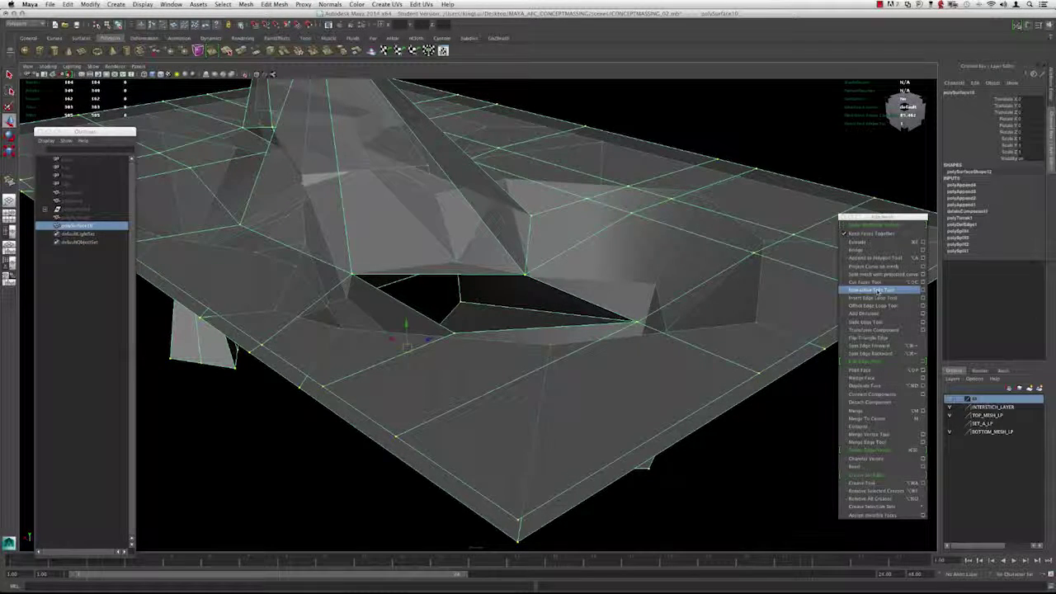
left_click_drag(430, 326, 460, 322, "alt")
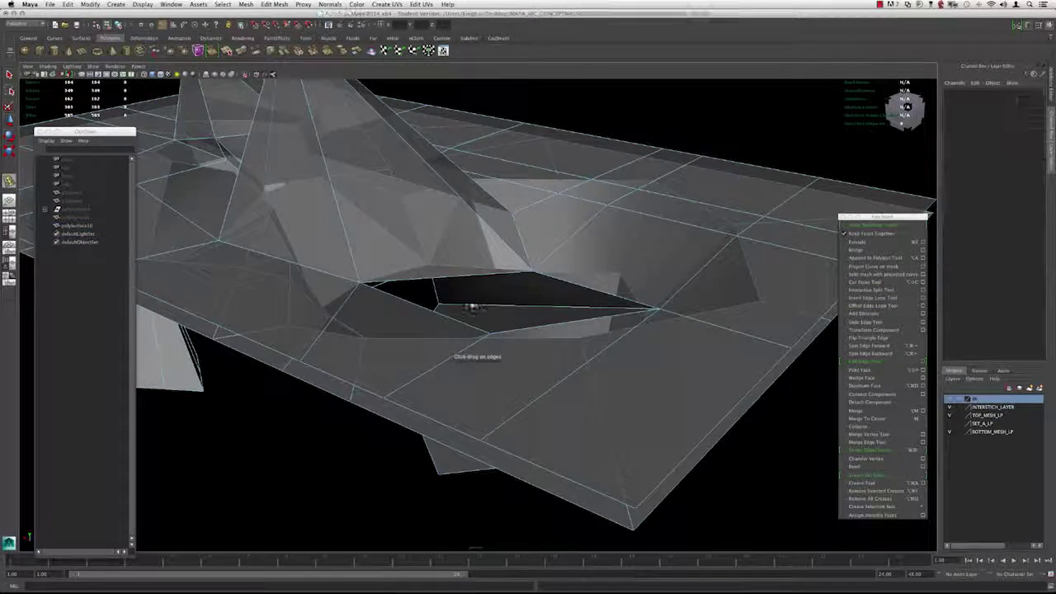
left_click_drag(557, 311, 466, 260)
key("3")
key("w")
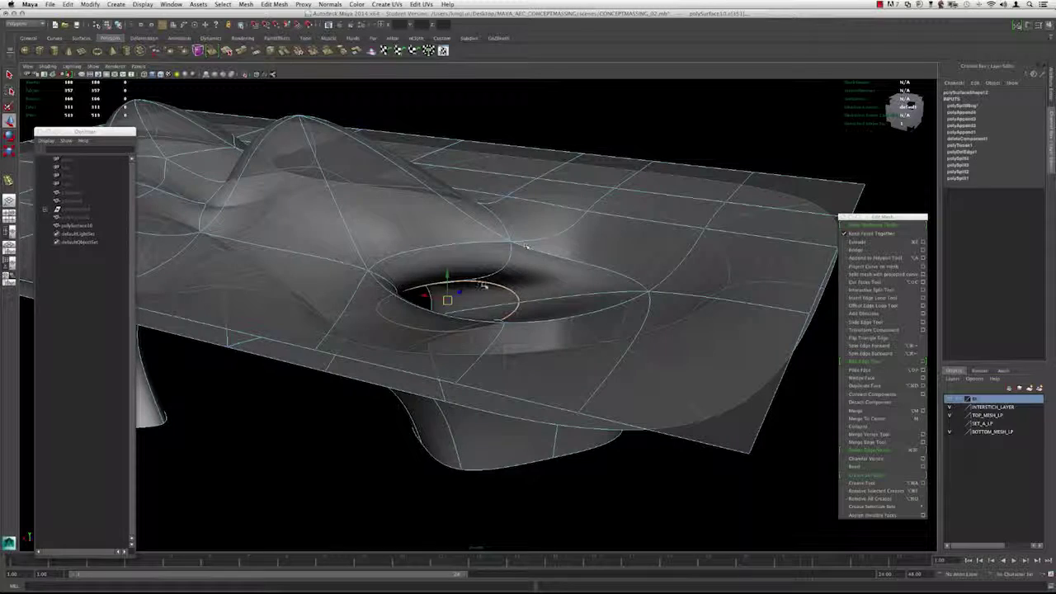
scroll(520, 249, "up", 4)
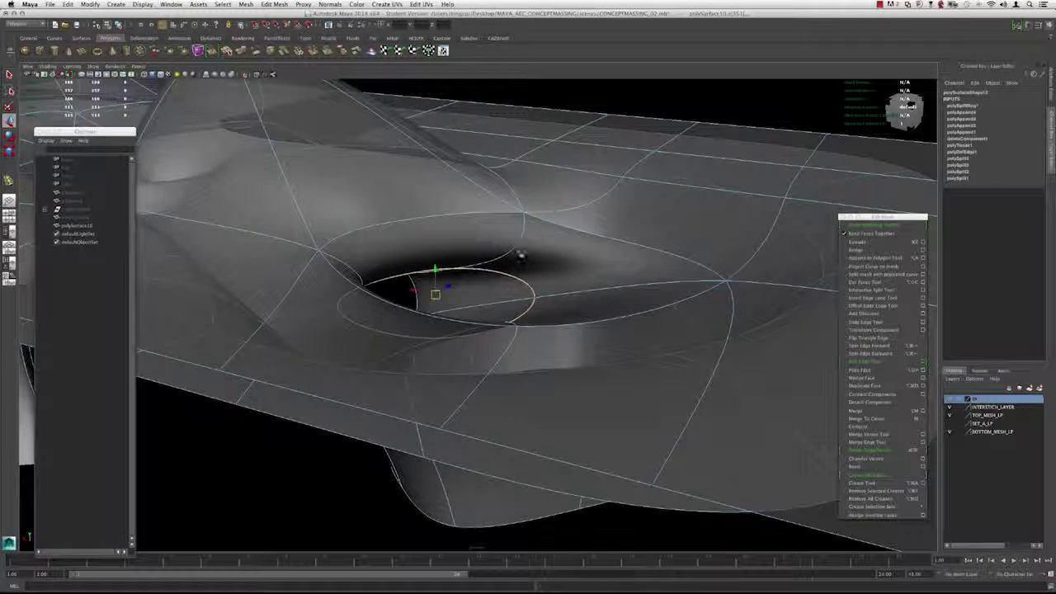
key("1")
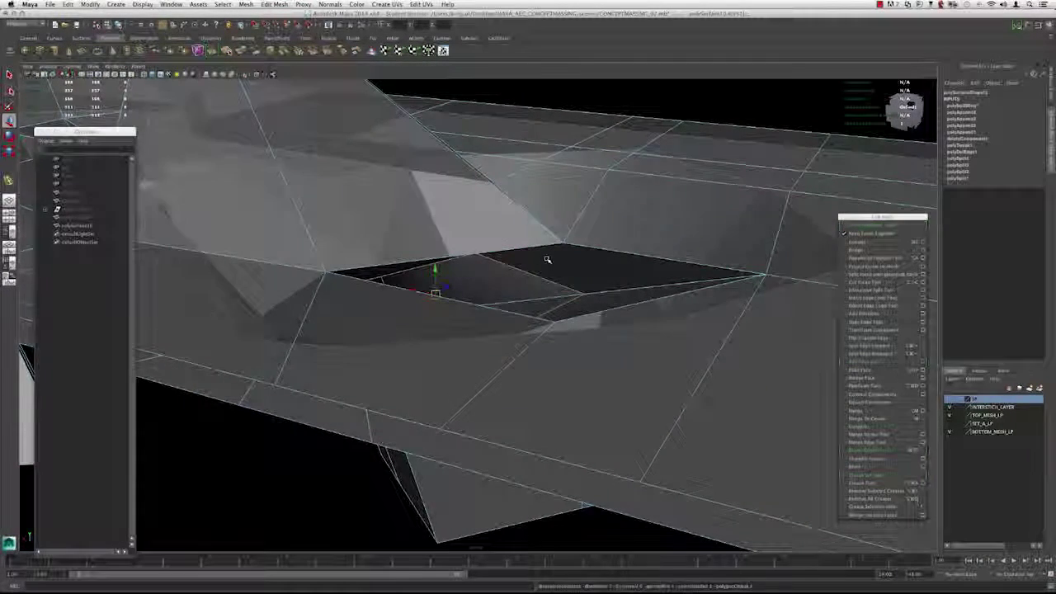
left_click_drag(549, 259, 573, 251, "alt")
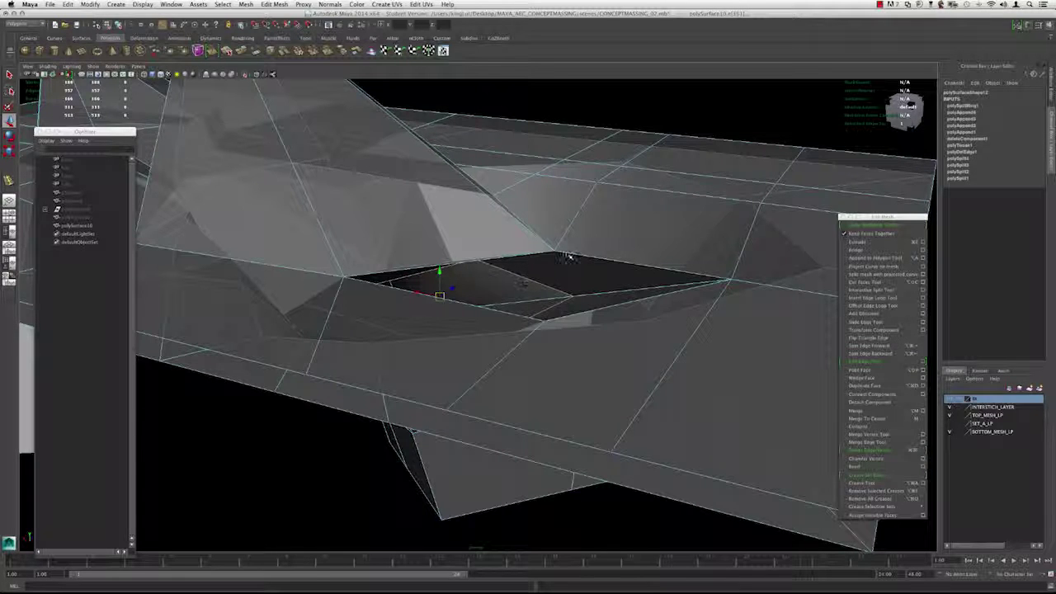
key("z")
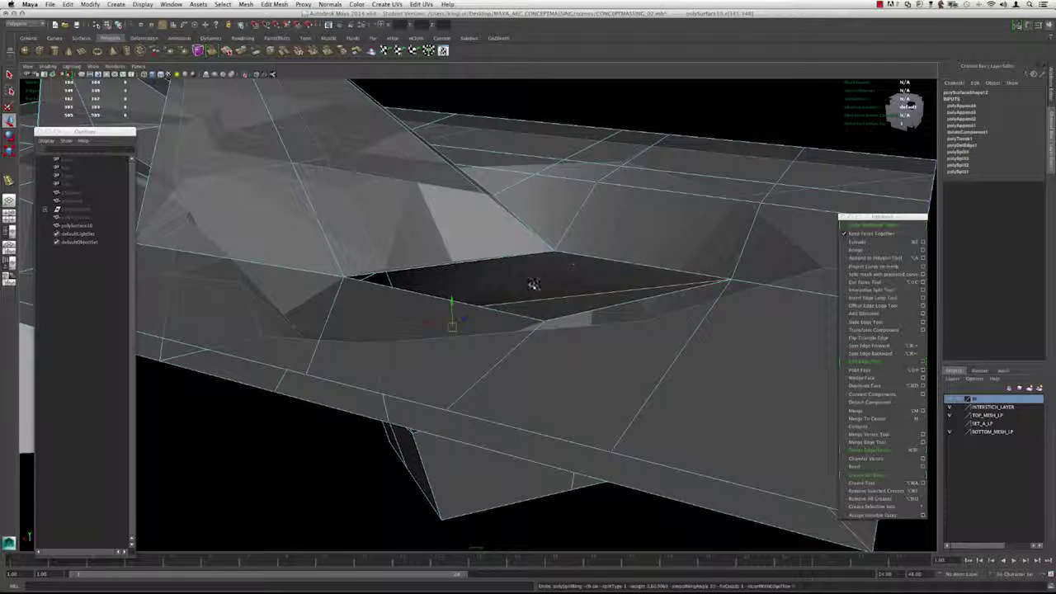
Step: Try an edge loop close to the hole's upper rim, check the smoothed opening, and undo it
key("3")
left_click_drag(507, 282, 459, 270, "alt")
key("1")
key("g")
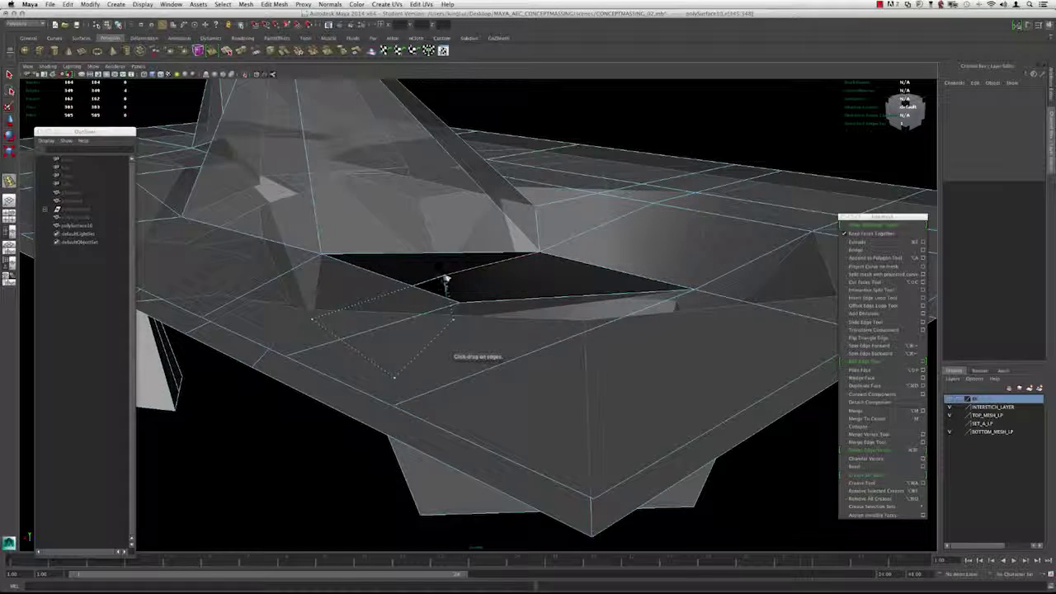
left_click(452, 278)
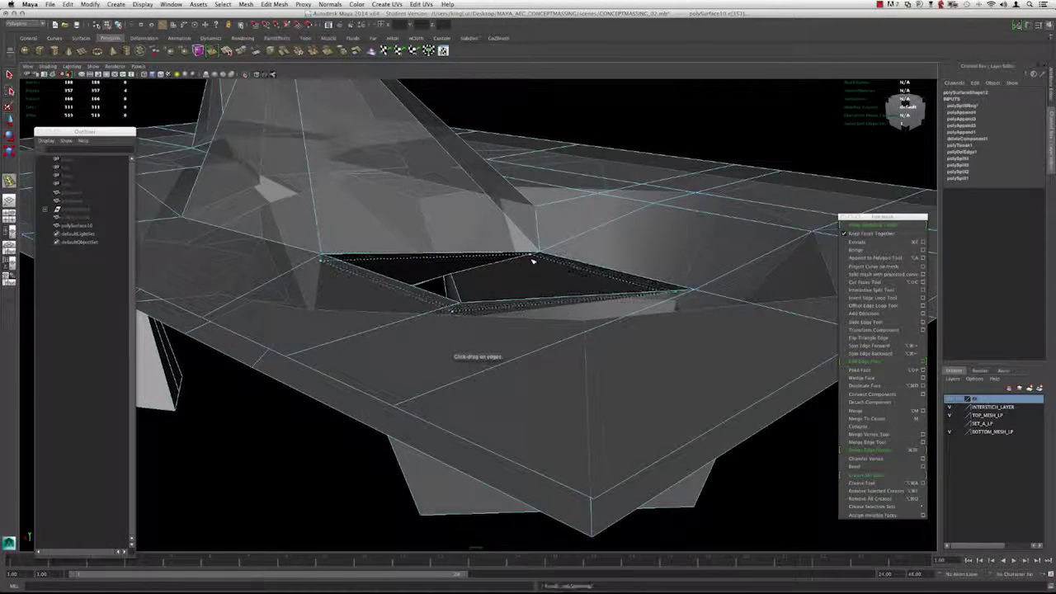
left_click(532, 261)
key("w")
key("3")
left_click_drag(530, 259, 488, 263, "alt")
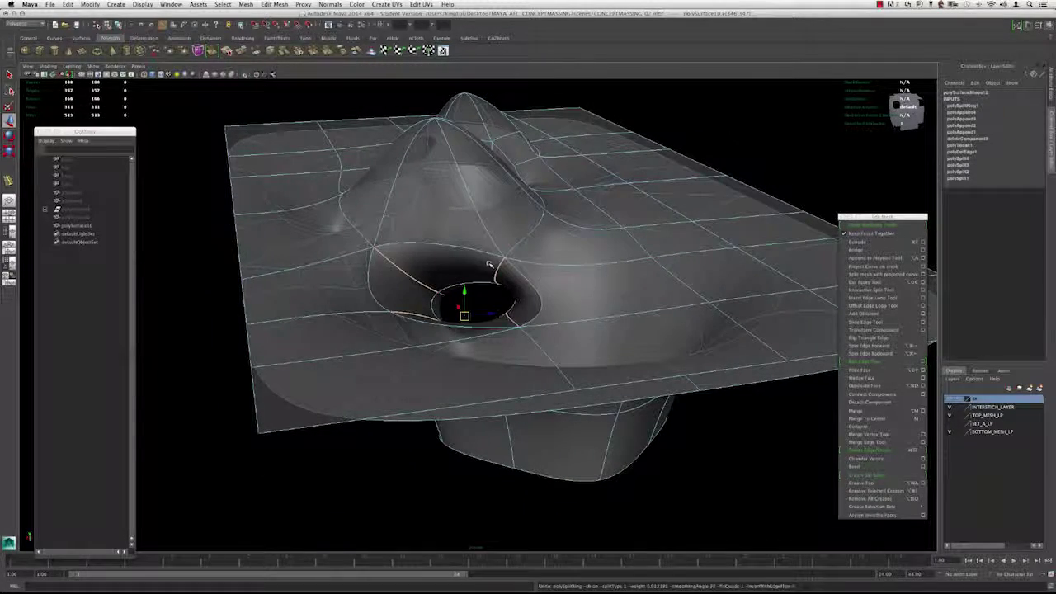
left_click_drag(487, 264, 555, 291, "alt")
key("super+z")
key("super+z")
Step: Try another edge loop inside the hole, inspect the smoothed result, and delete the loop again
key("1")
key("3")
key("w")
left_click_drag(542, 250, 429, 268, "alt")
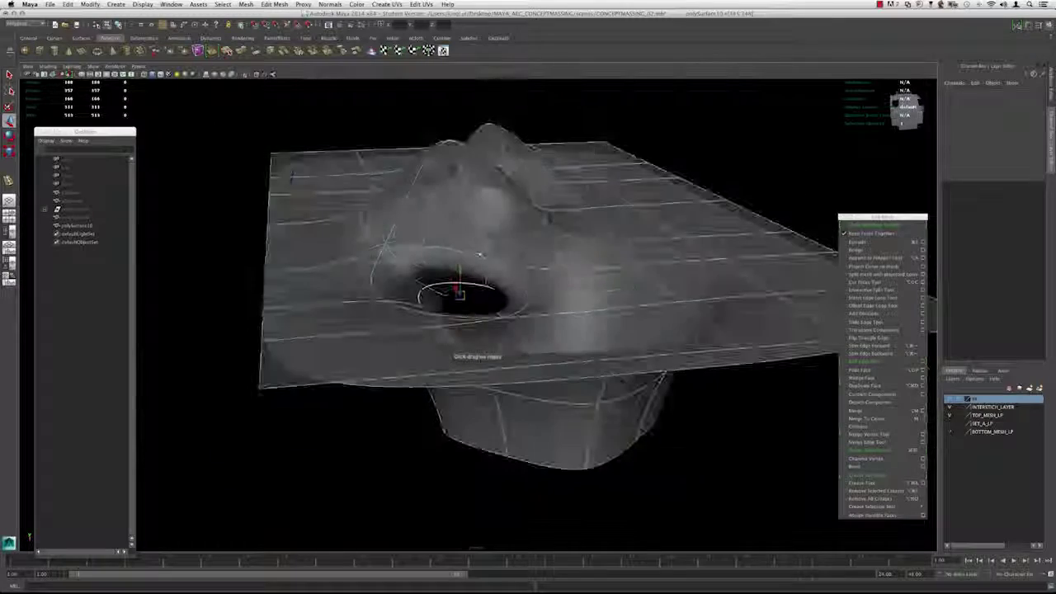
left_click(534, 233)
left_click_drag(534, 233, 470, 297, "alt")
right_click_drag(470, 297, 500, 318, "alt")
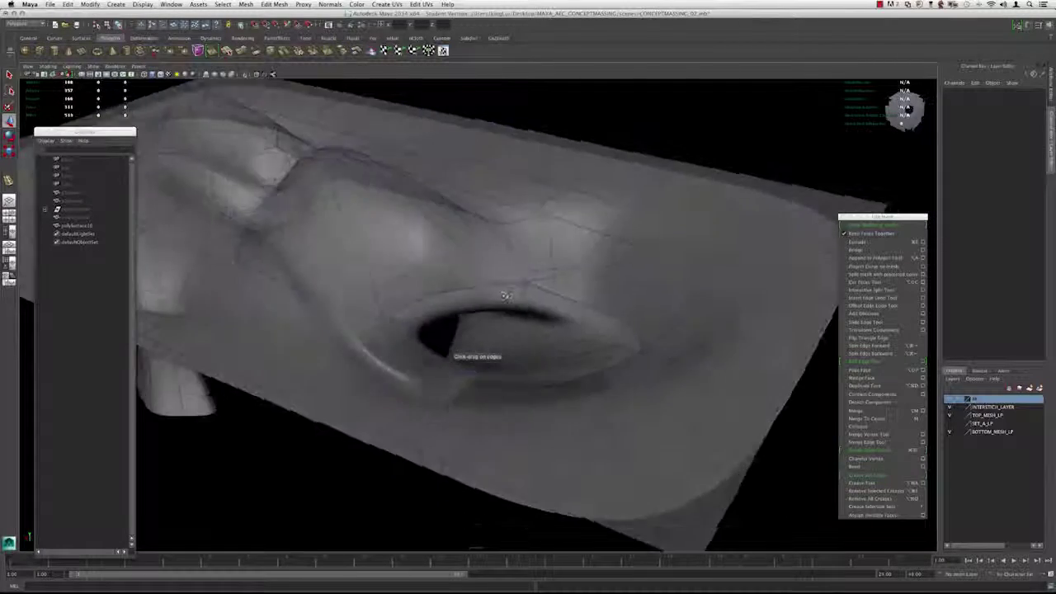
left_click_drag(499, 317, 504, 292, "alt")
left_click(506, 289)
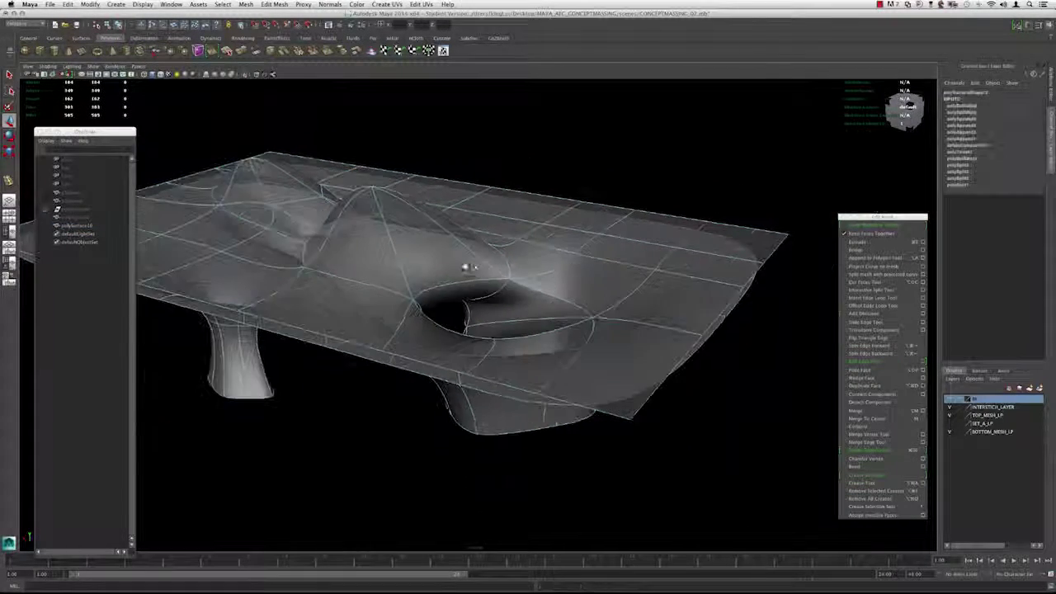
Step: Select the combined mesh and delete its construction history
mouse_move(464, 267)
left_mouse_down("alt")
mouse_move(456, 317)
mouse_move(452, 264)
left_mouse_up("alt")
left_click(573, 205)
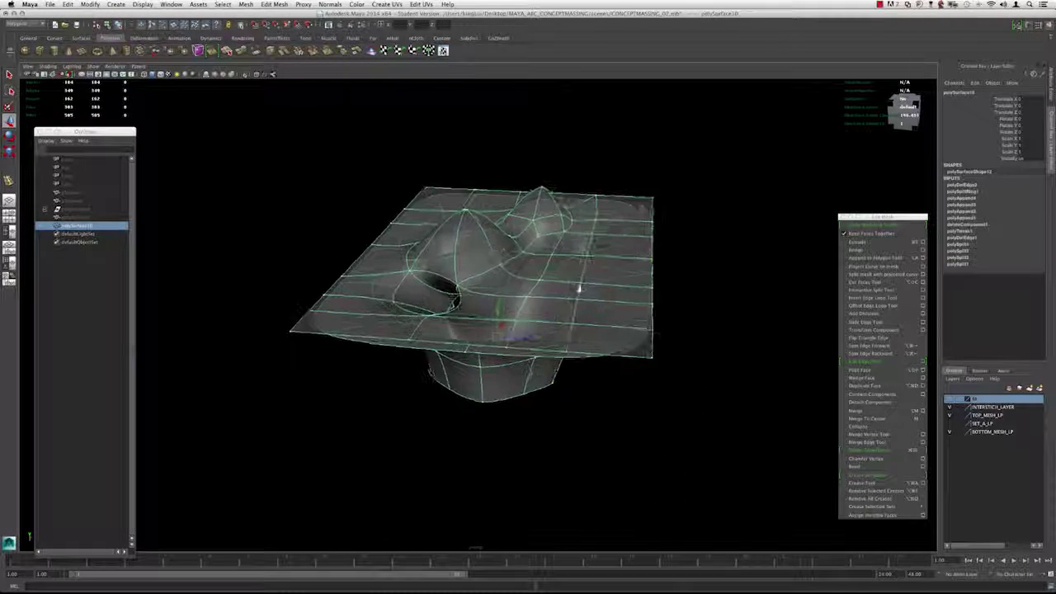
left_click(67, 4)
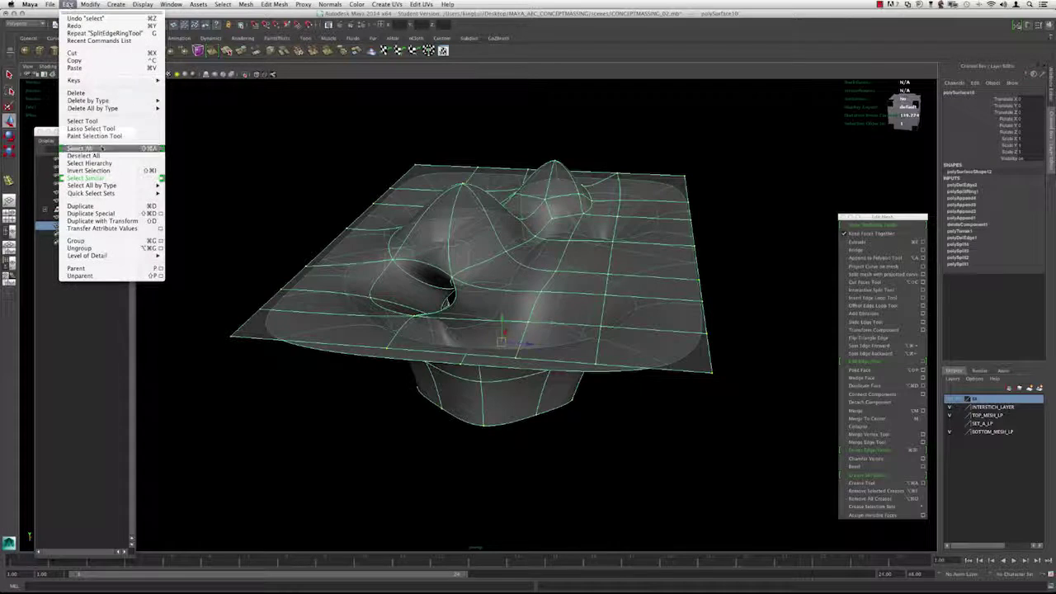
mouse_move(92, 108)
left_click(280, 109)
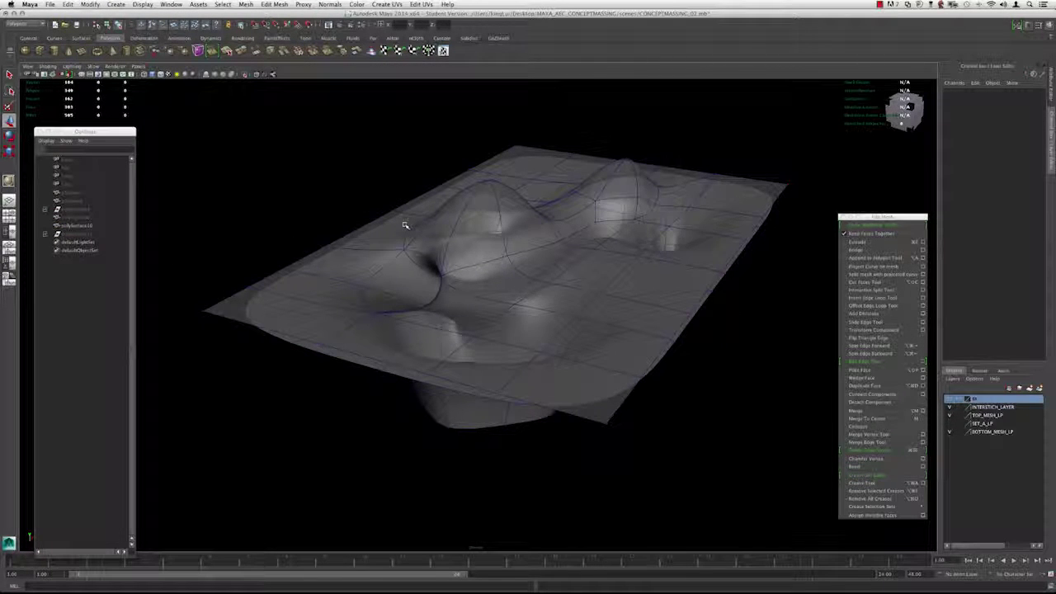
Step: Display the combined mesh unsmoothed and turn off X-ray shading
left_click_drag(404, 224, 375, 220, "alt")
left_click(519, 325)
key("1")
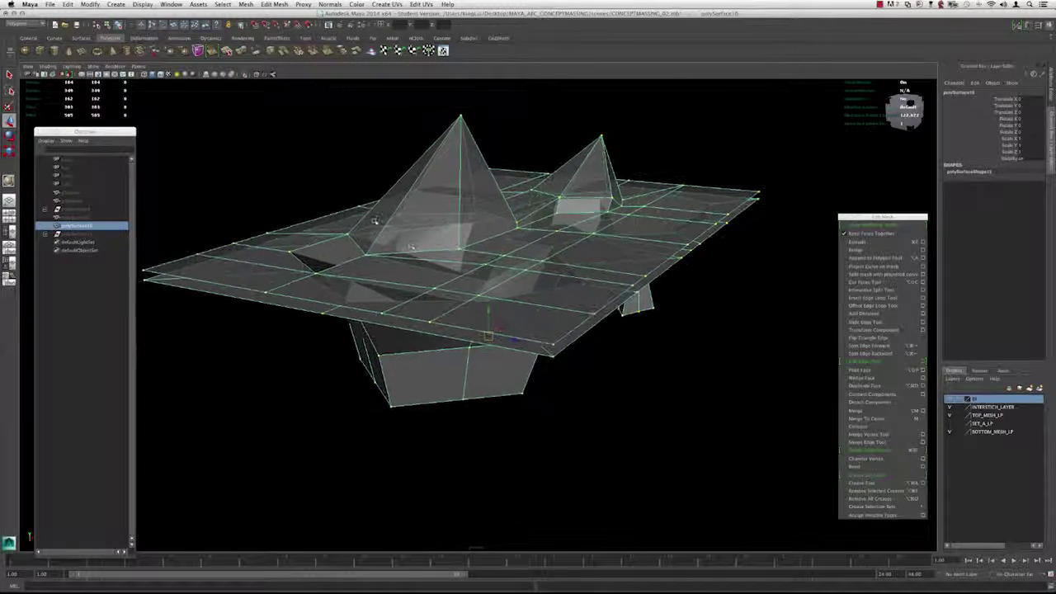
left_click_drag(241, 150, 122, 86, "alt")
left_click(49, 67)
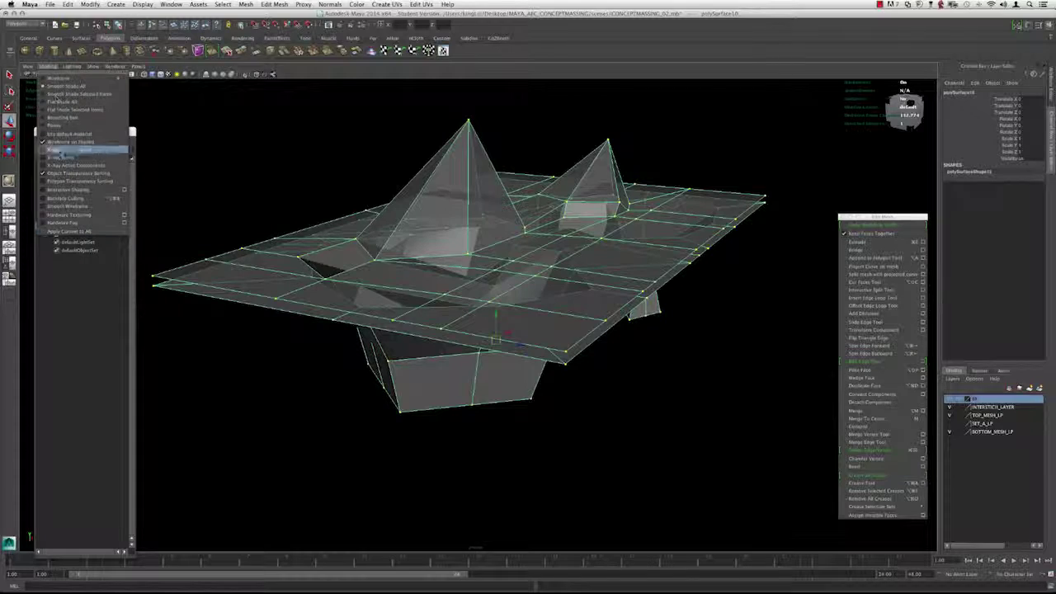
left_click(70, 152)
Step: Examine the open border between the two sheets and the column undersides from all around, both smoothed and unsmoothed
left_click_drag(416, 229, 568, 272, "alt")
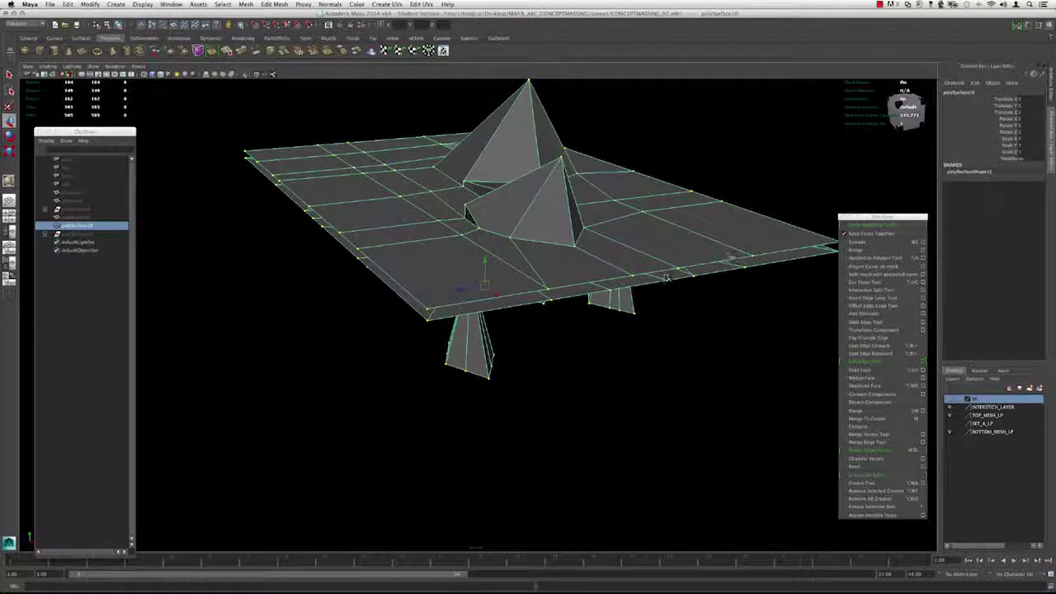
left_click_drag(666, 277, 456, 159, "alt")
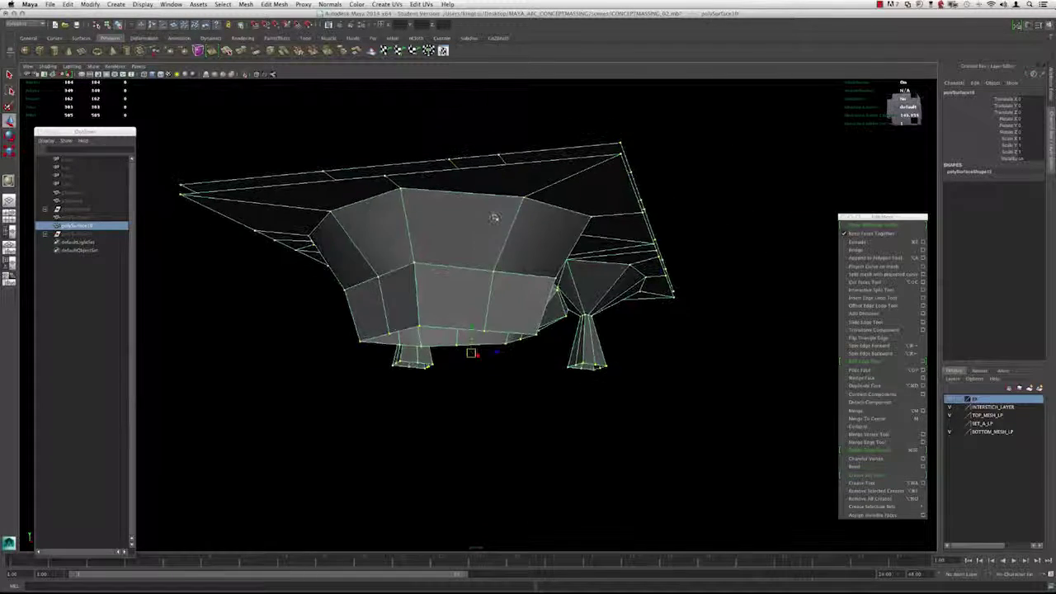
left_click_drag(493, 218, 498, 282, "alt")
left_click_drag(414, 297, 414, 268, "alt")
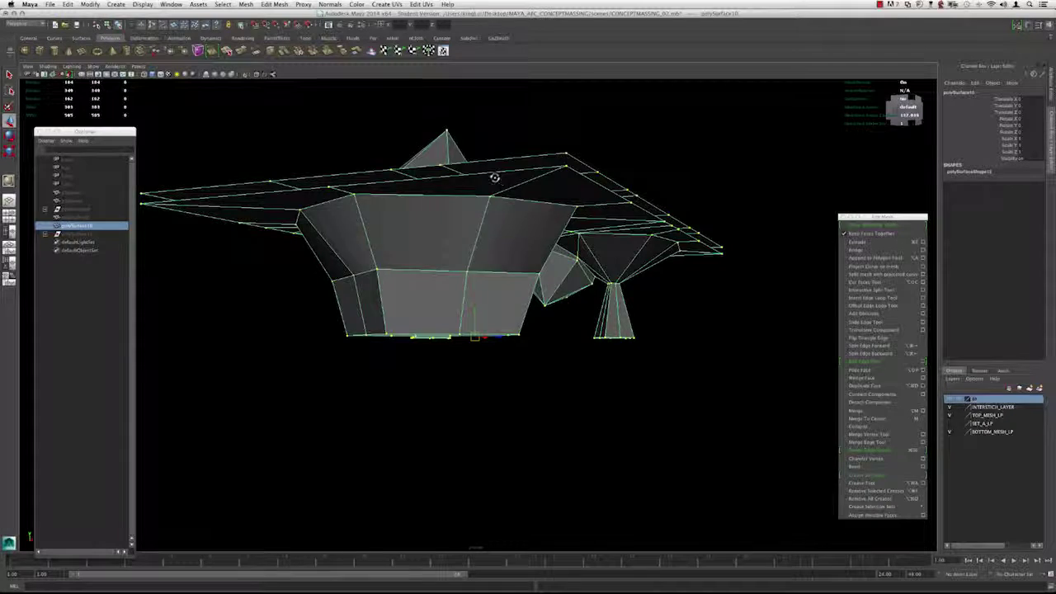
left_click_drag(494, 177, 339, 99, "alt")
key("3")
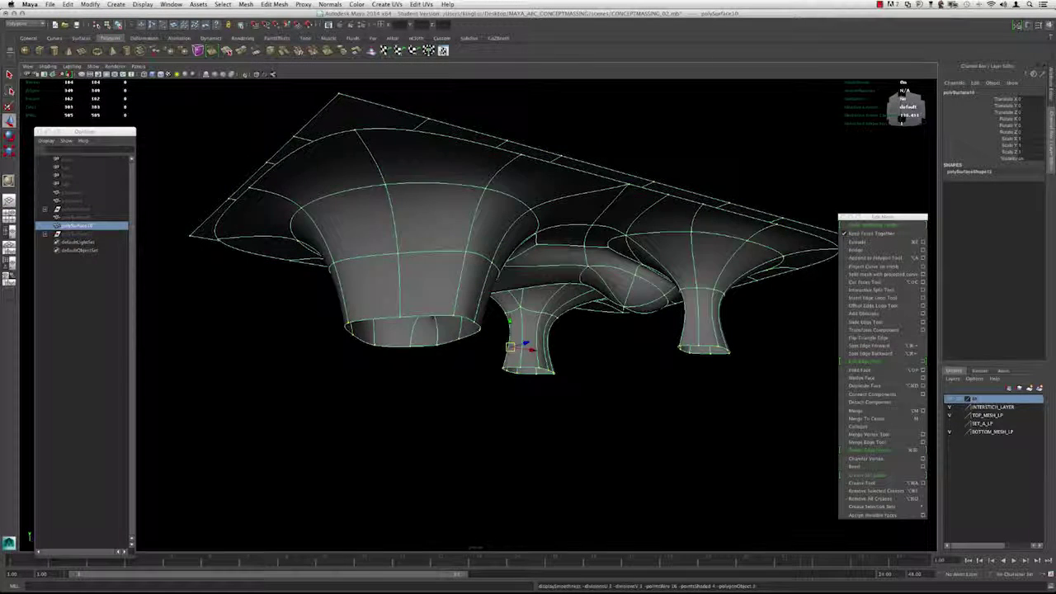
left_click_drag(555, 188, 450, 227, "alt")
key("1")
left_click_drag(390, 184, 495, 272, "alt")
Step: Append a polygon between the upper and lower sheets' borders at the corner nearest the hole
left_click(877, 257)
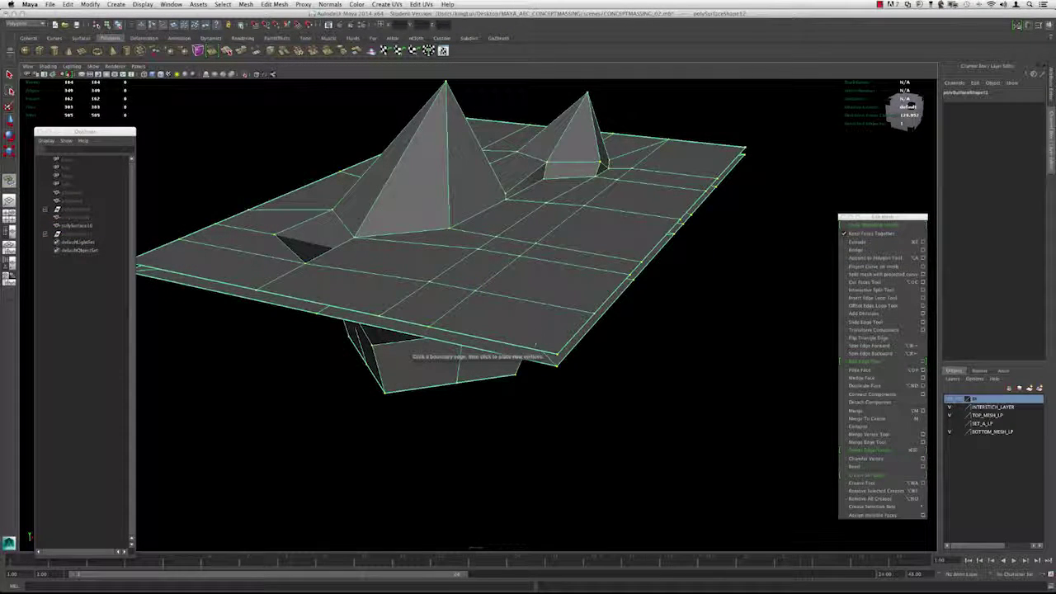
middle_click_drag(478, 312, 622, 313, "alt")
left_click_drag(478, 311, 578, 334, "alt")
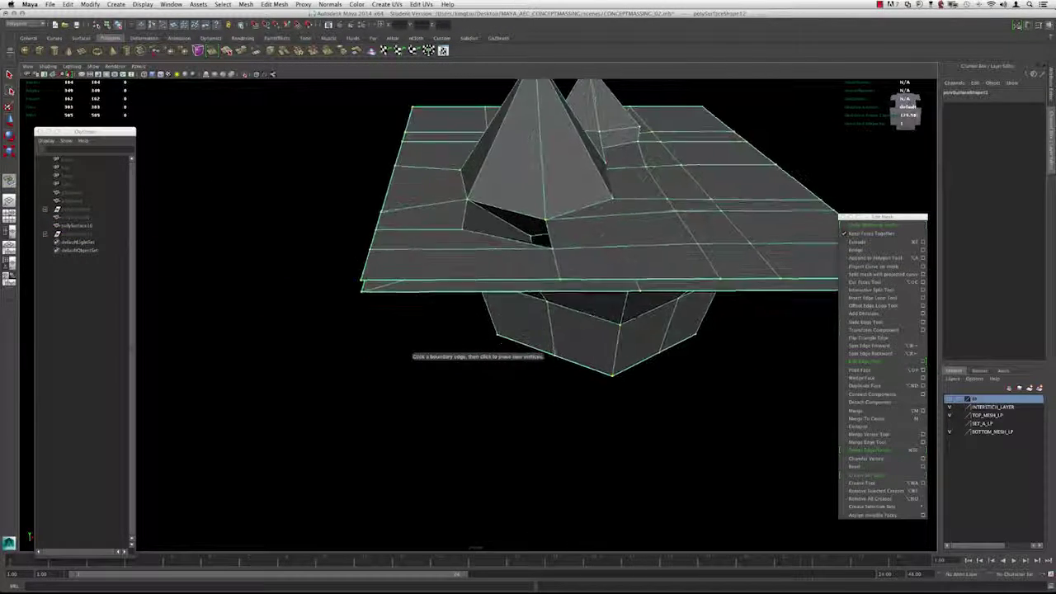
middle_click_drag(578, 334, 546, 361, "alt")
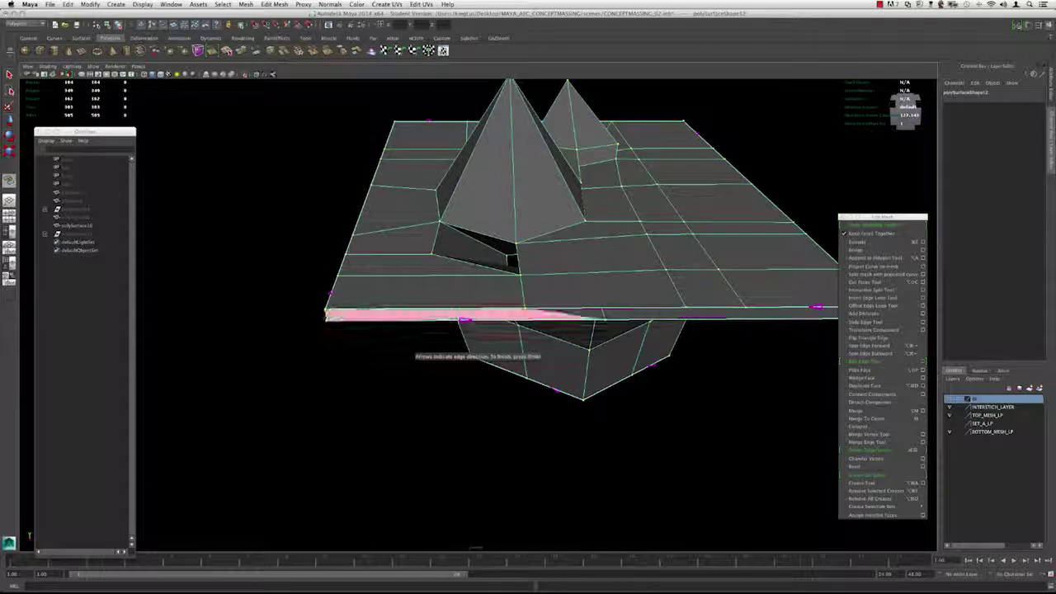
key("w")
Step: Append another polygon between the two sheets' borders at the corner on the small peak's side
middle_click_drag(549, 334, 395, 334, "alt")
left_click_drag(396, 334, 632, 293, "alt")
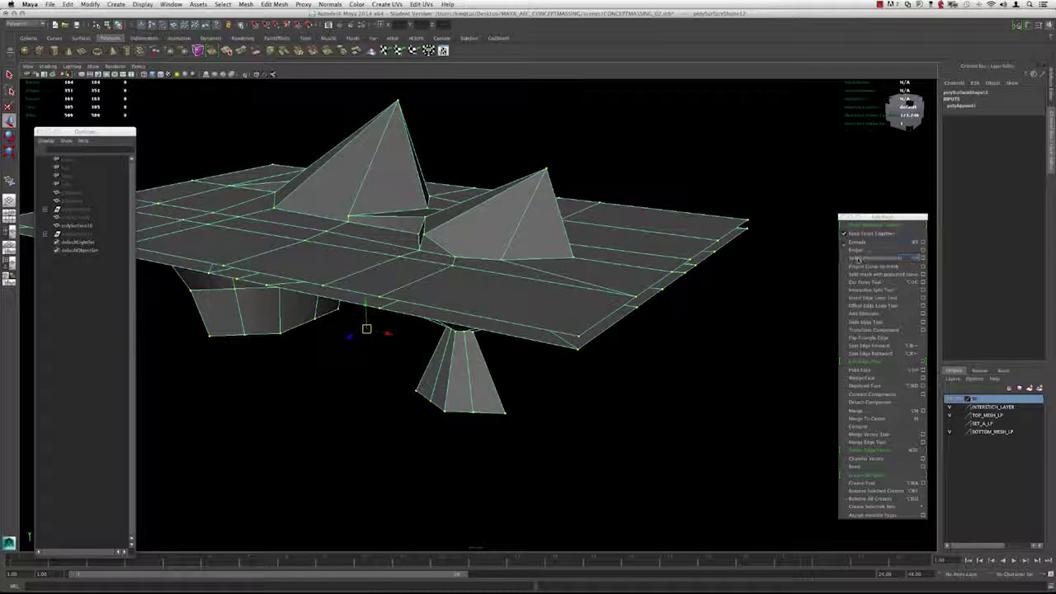
left_click(856, 258)
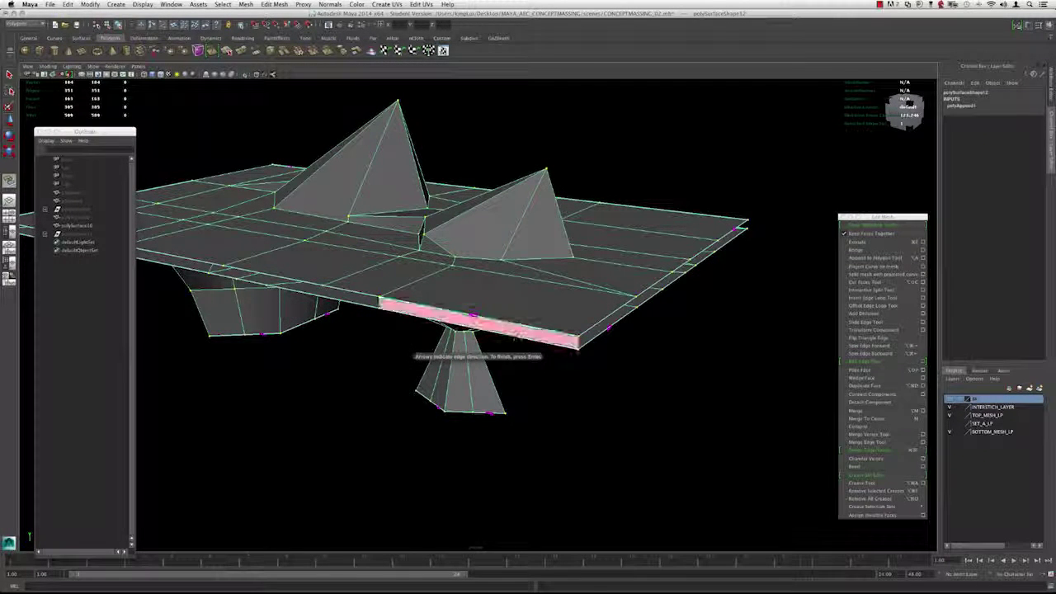
key("Return")
left_click_drag(361, 264, 429, 268, "alt")
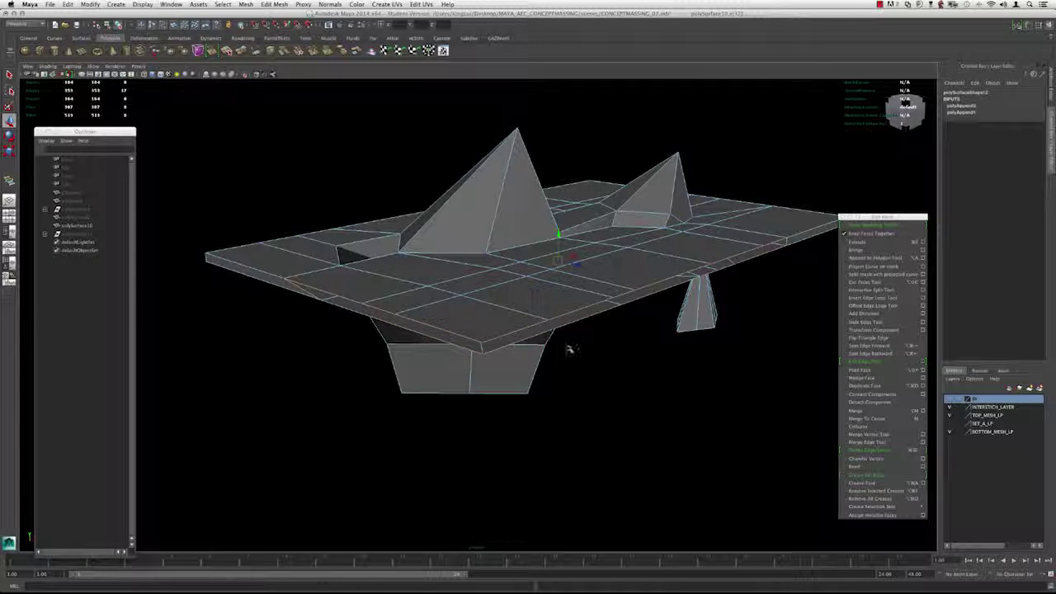
Step: Fill the hole along the slab's open border between the two appended corner polygons
key("space")
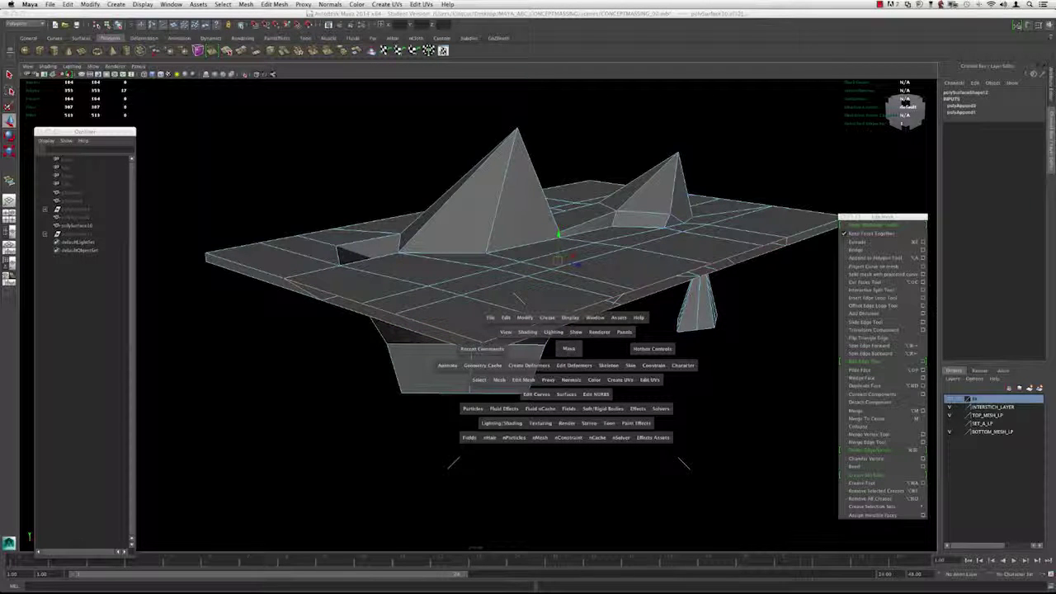
left_click(500, 380)
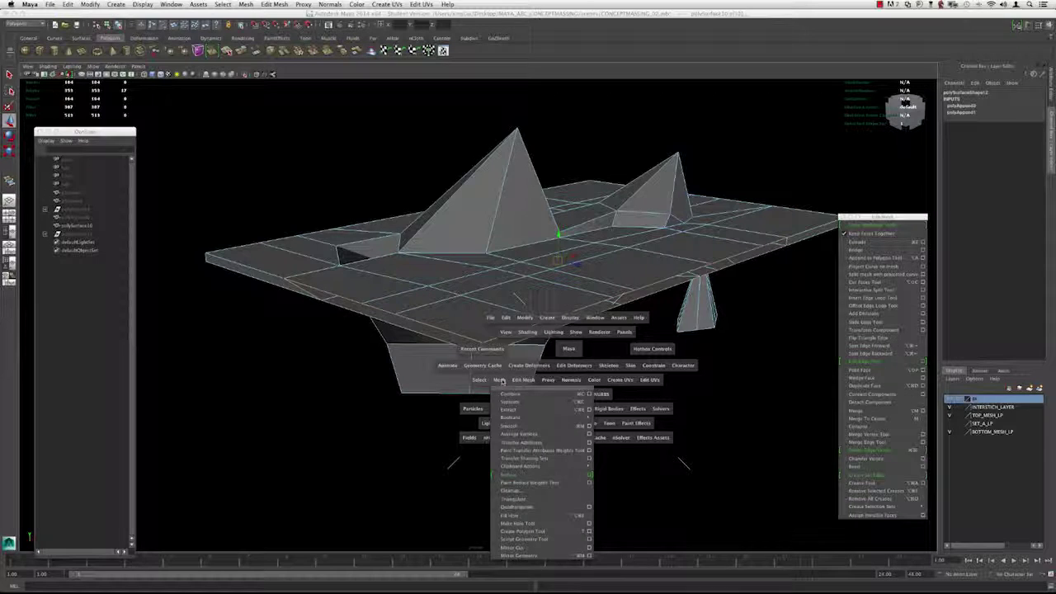
left_click(543, 517)
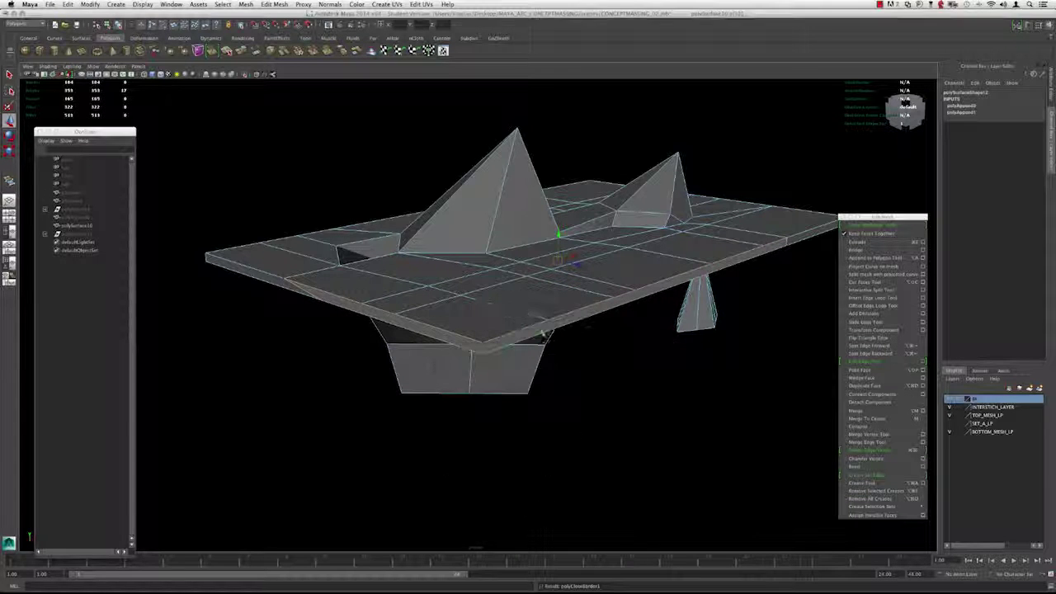
left_click_drag(502, 304, 597, 340, "alt")
key("F10")
left_click_drag(584, 249, 535, 239, "alt")
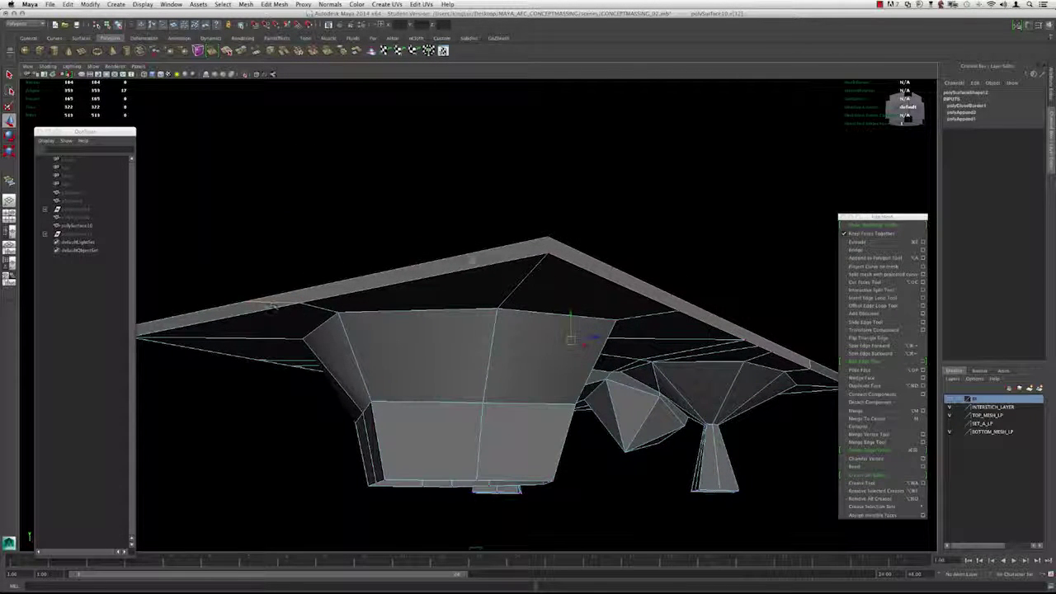
left_click_drag(272, 308, 605, 298, "alt")
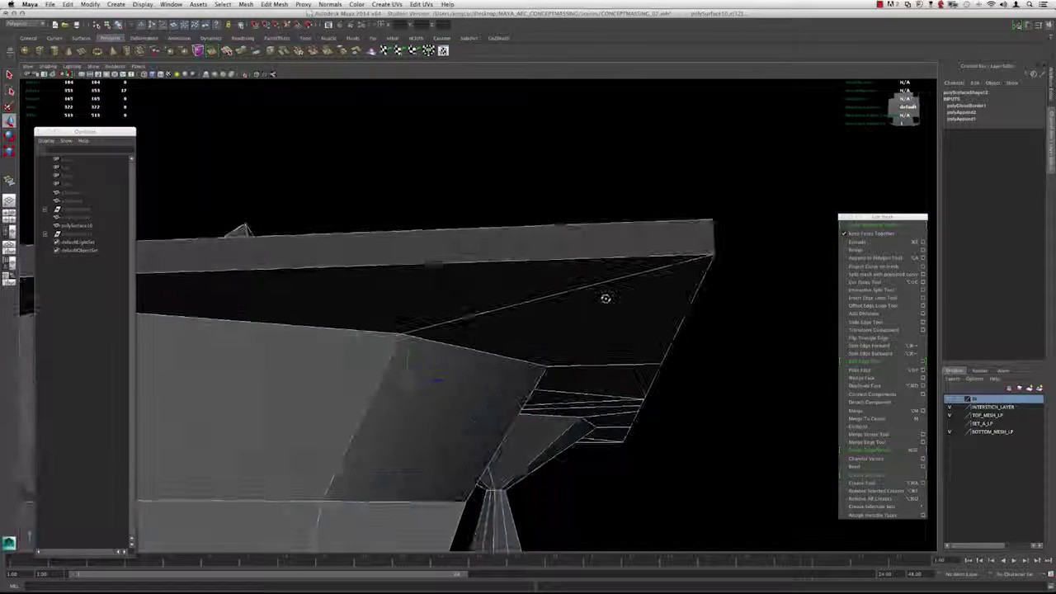
Step: Split the filled side face vertically at the slab corner beside the large column, joining the upper and lower corner vertices
left_click(724, 228)
right_click_drag(715, 253, 351, 264, "alt")
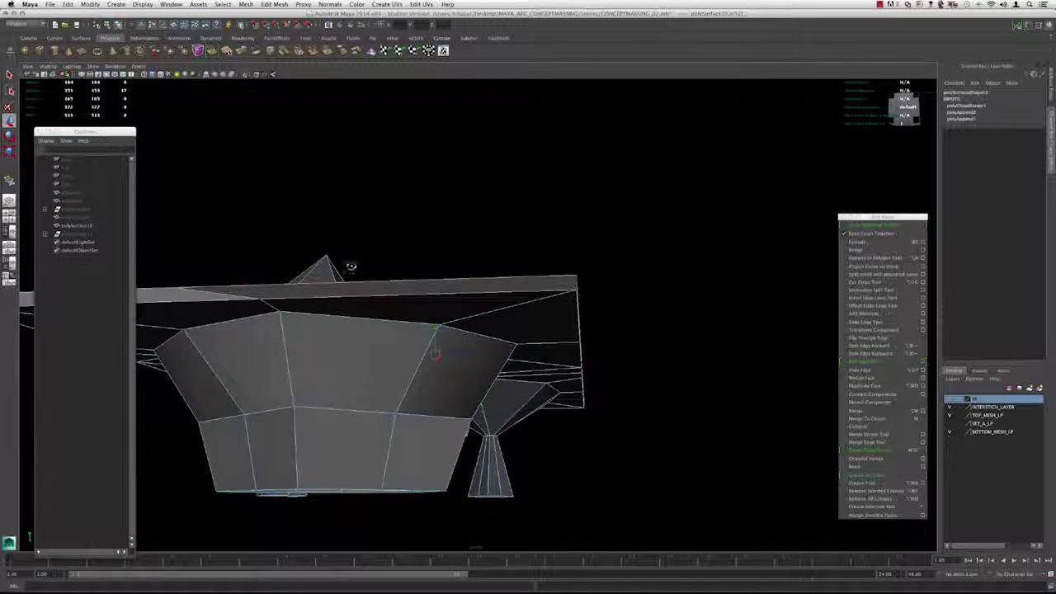
left_click_drag(352, 265, 388, 298, "alt")
right_click_drag(388, 298, 388, 318, "alt")
key("y")
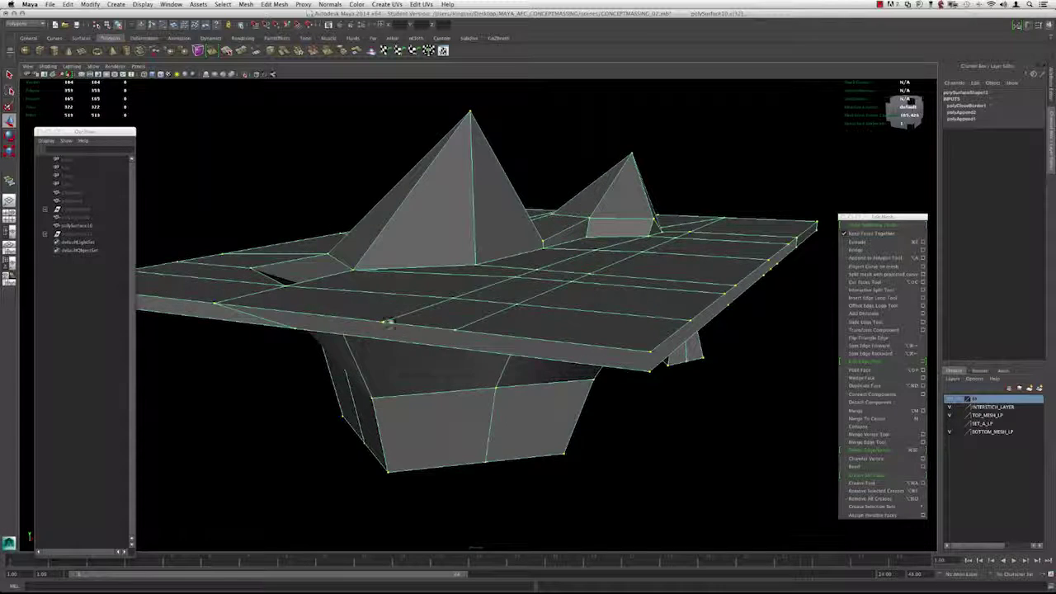
left_click_drag(427, 328, 424, 313, "alt")
middle_click_drag(424, 313, 365, 360, "alt")
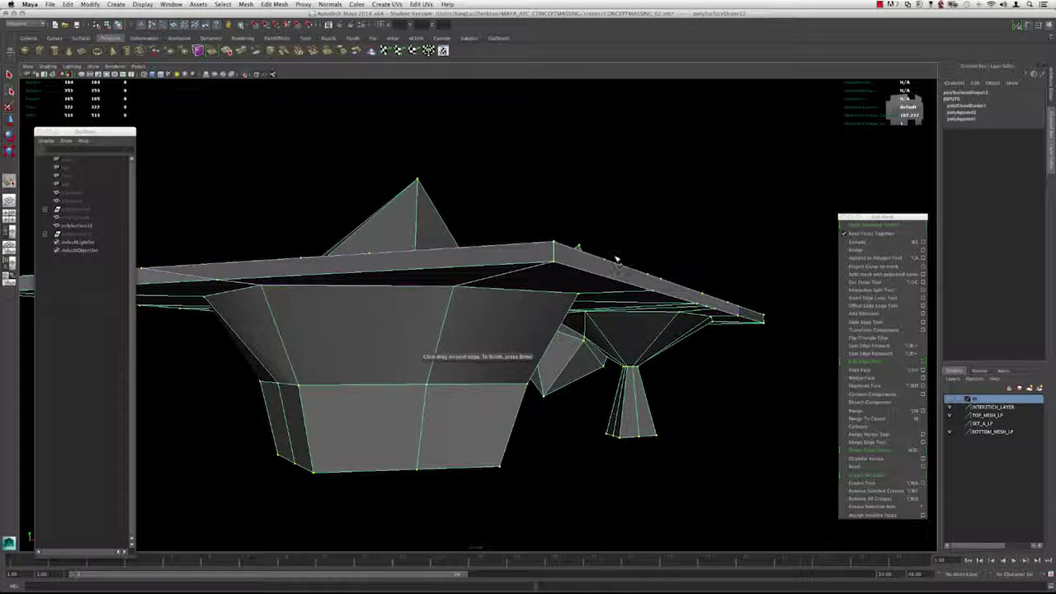
left_click_drag(615, 261, 626, 310, "alt")
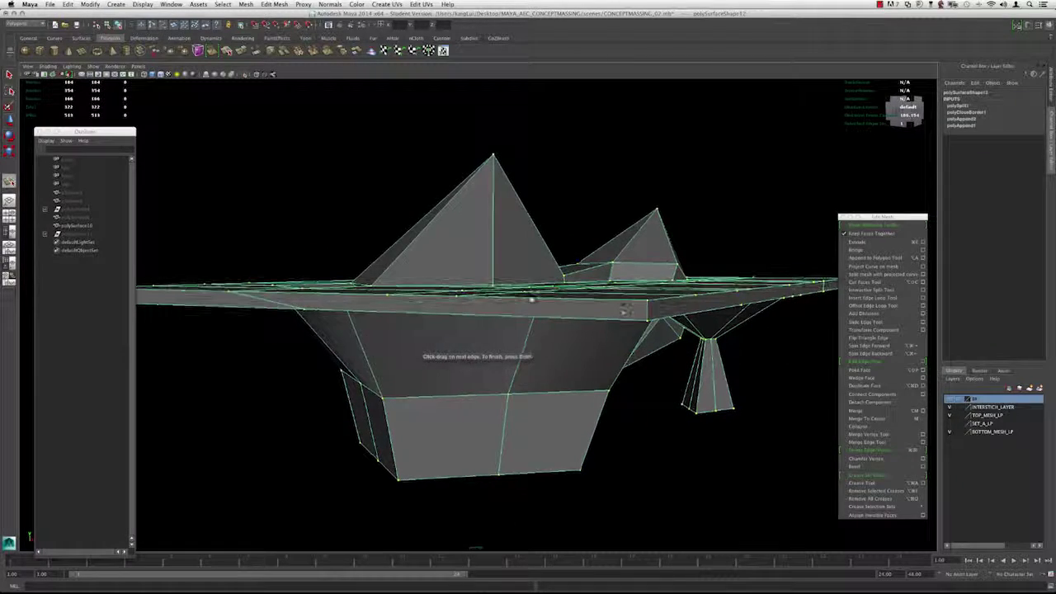
Step: Split the slab's side face above the large column, connecting upper border vertices to their matching lower ones
left_click_drag(495, 266, 483, 308, "alt")
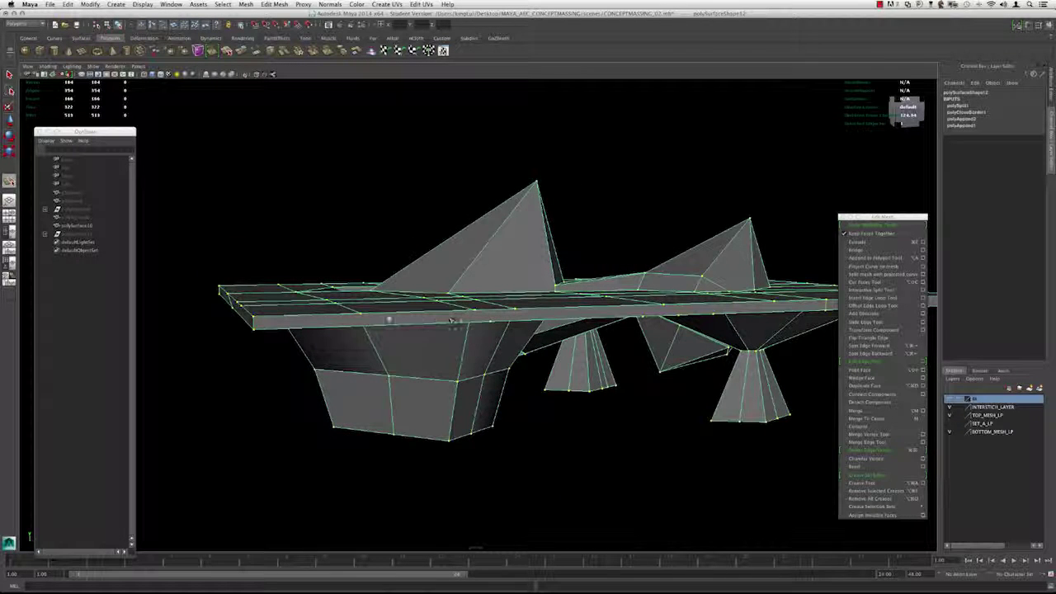
left_click_drag(408, 315, 450, 332, "alt")
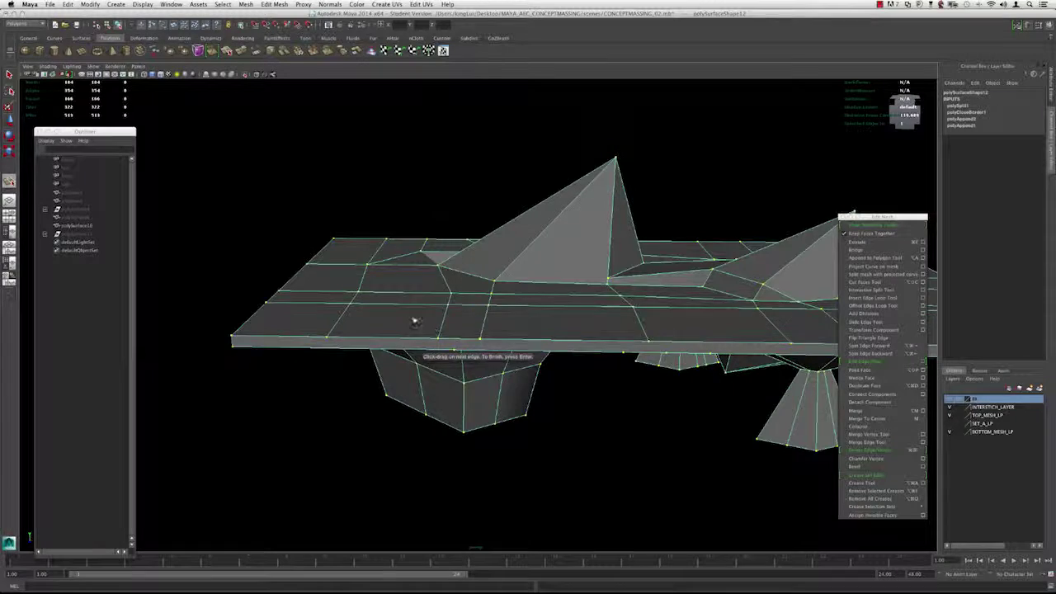
middle_click_drag(438, 329, 478, 288, "alt")
right_click_drag(478, 288, 547, 313, "alt")
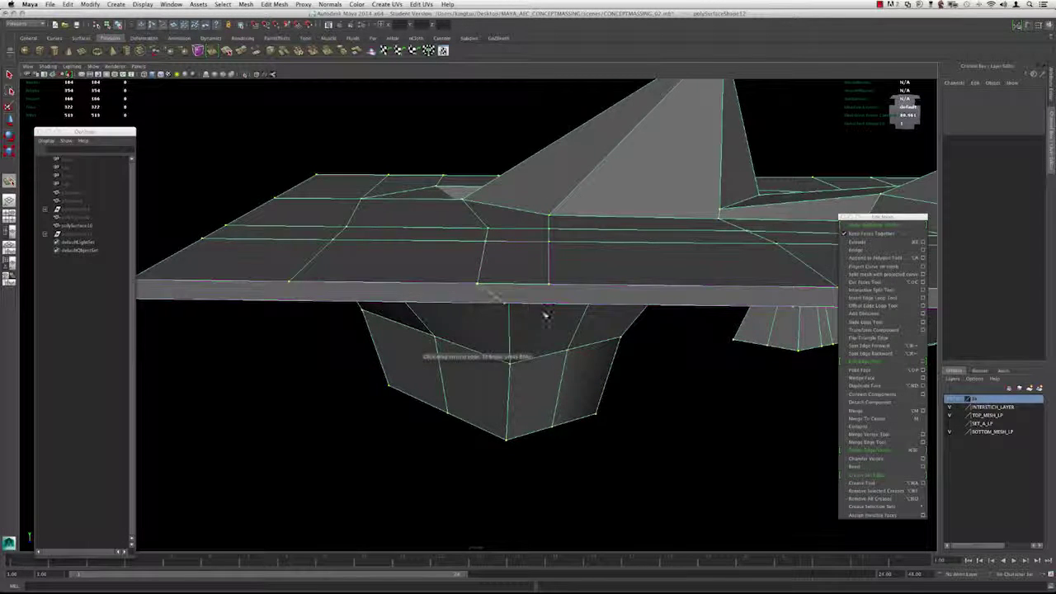
left_click_drag(541, 291, 489, 285, "alt")
middle_click_drag(490, 285, 500, 354, "alt")
right_click_drag(500, 353, 545, 353, "alt")
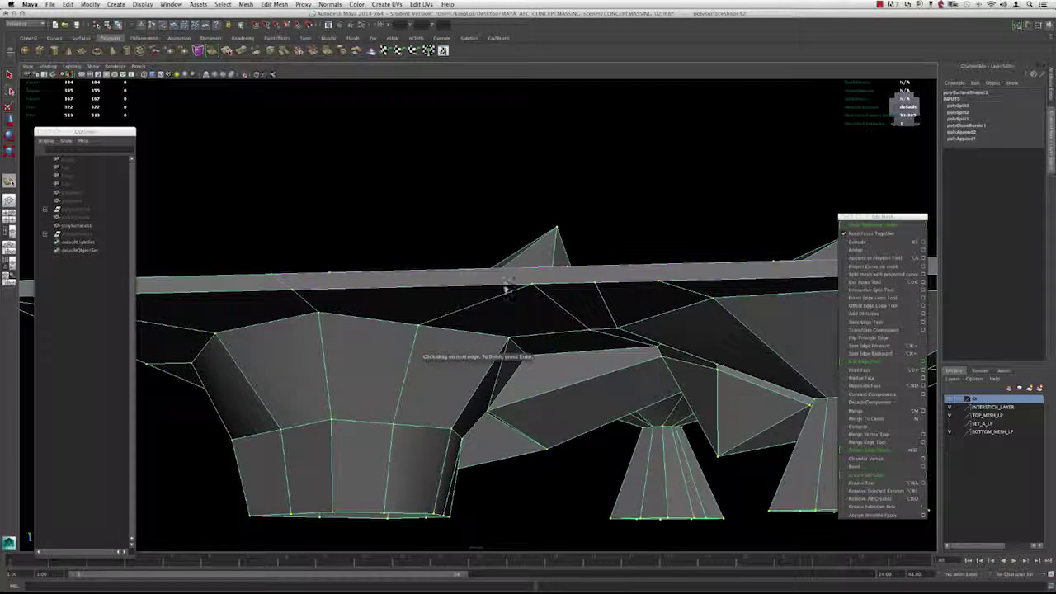
Step: Add more splits between the upper and lower border vertices along the long side, from the large column towards the small peak
left_click_drag(609, 274, 638, 351, "alt")
left_click(659, 356)
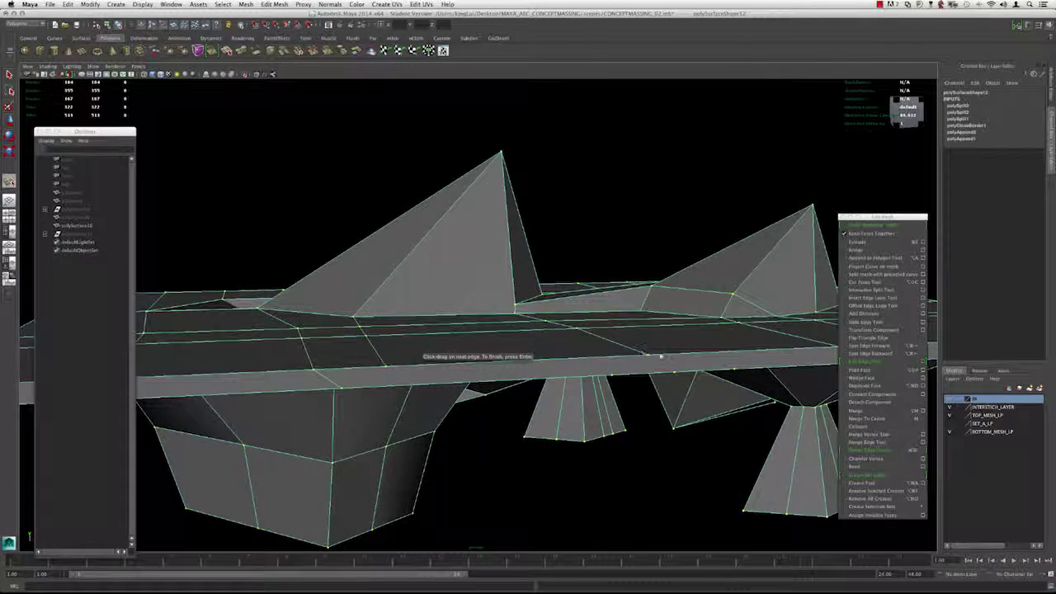
left_click_drag(629, 331, 597, 336, "alt")
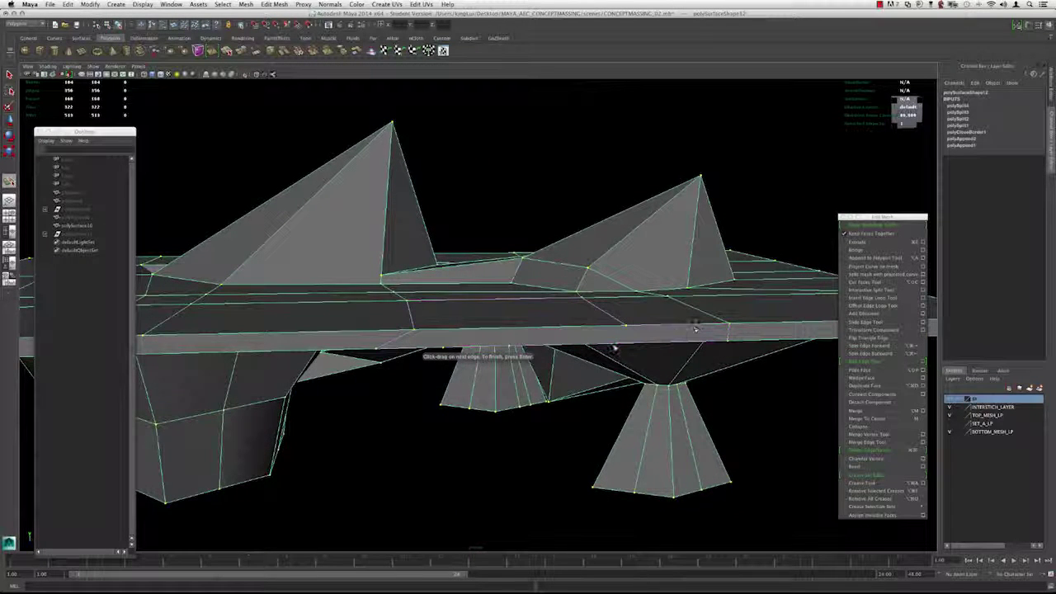
key("Return")
left_click_drag(507, 309, 580, 332, "alt")
left_click(549, 329)
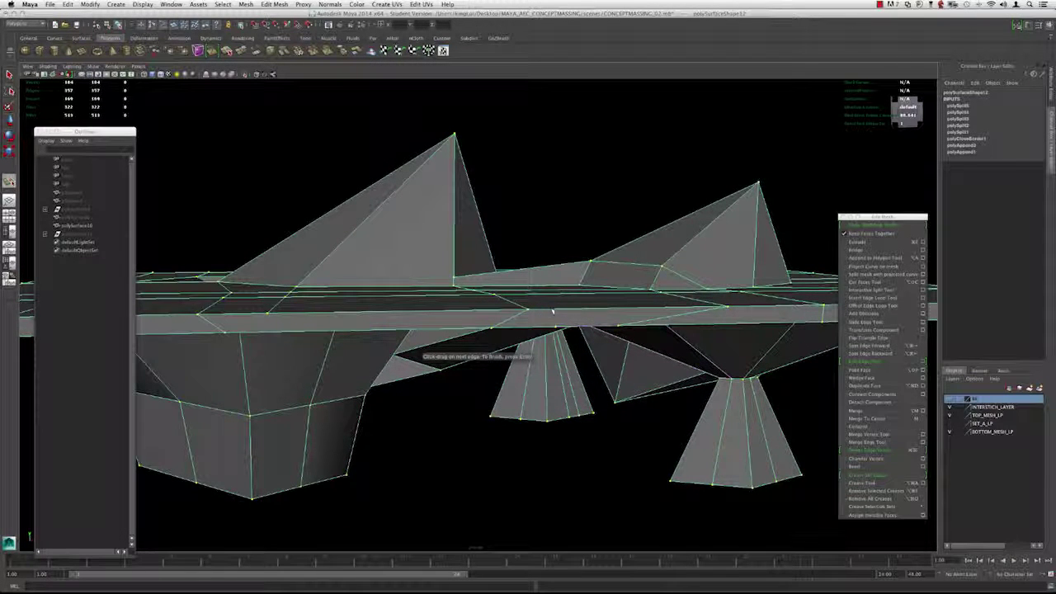
Step: Finish splitting that long side's remaining faces, including the stretch between the large column and its outer corner
left_click_drag(570, 326, 603, 324)
key("Return")
left_click(665, 306)
left_click_drag(481, 320, 441, 280, "alt")
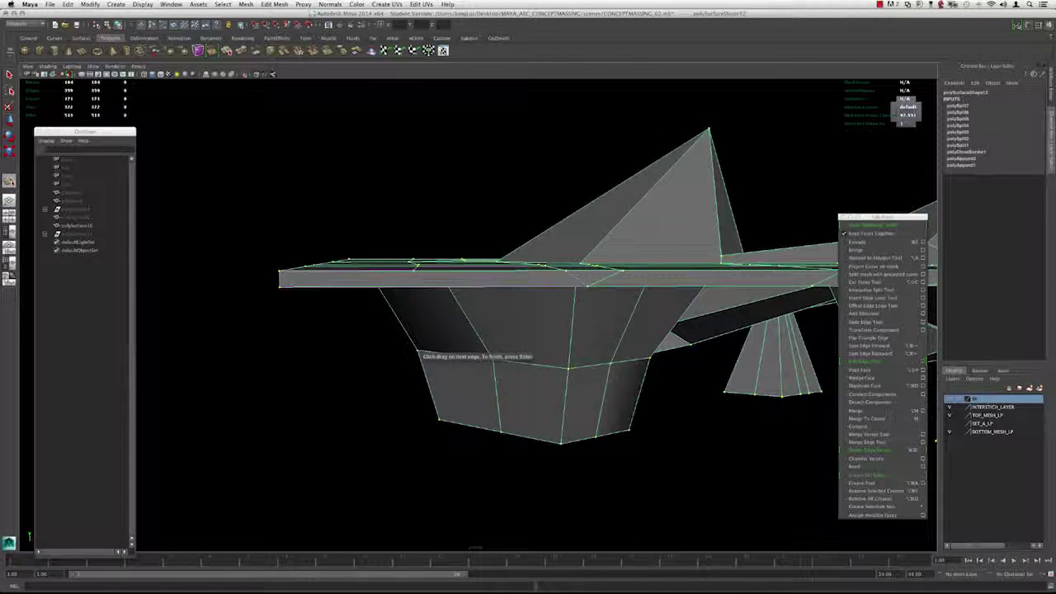
left_click_drag(450, 285, 443, 305, "alt")
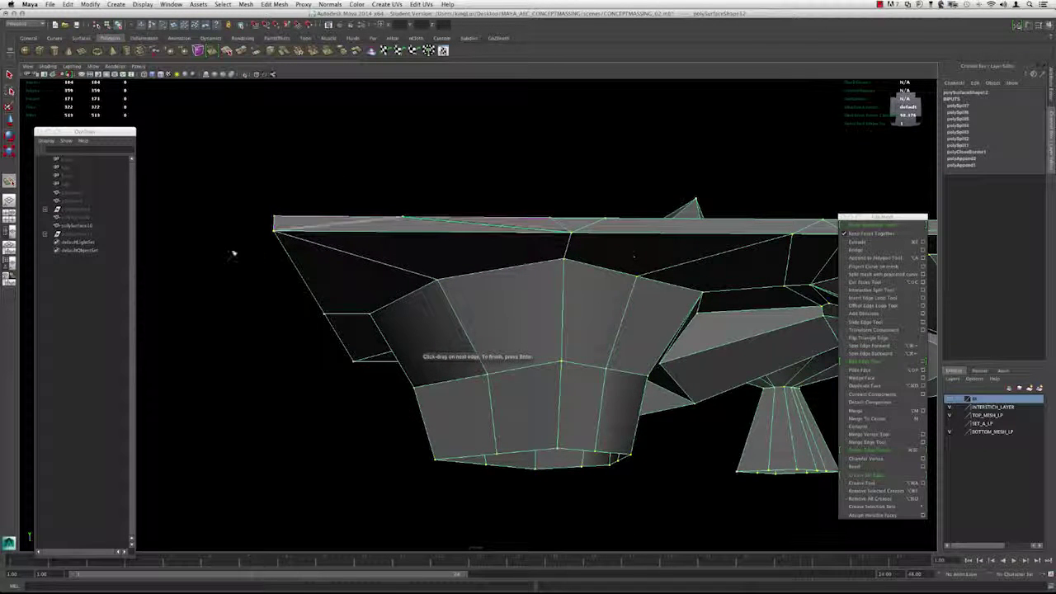
left_click_drag(488, 259, 537, 283, "alt")
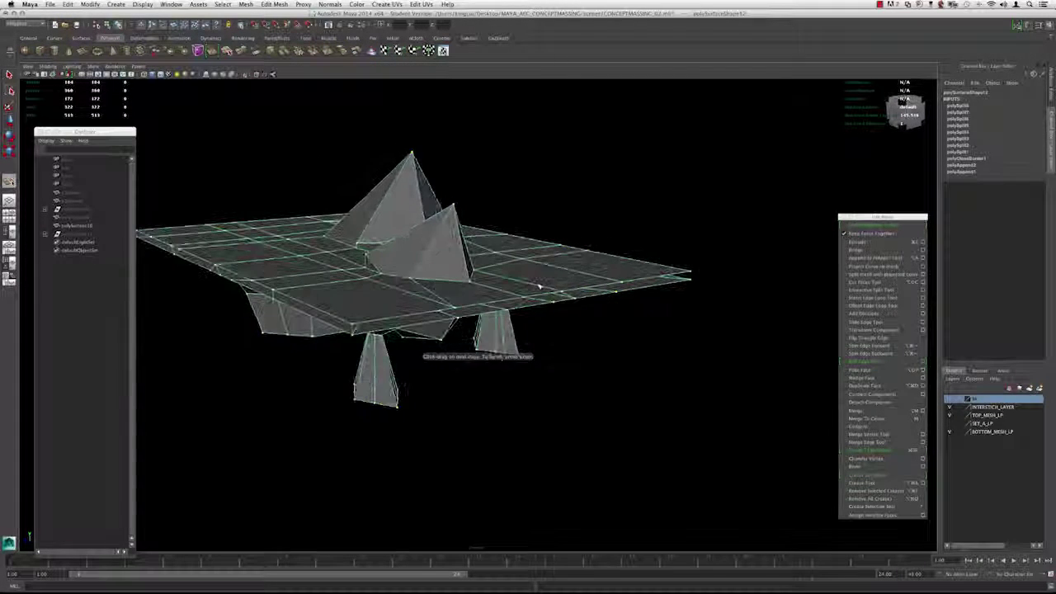
Step: Append a polygon between the upper and lower sheets' borders at the open far corner beyond the small peak
left_click(880, 258)
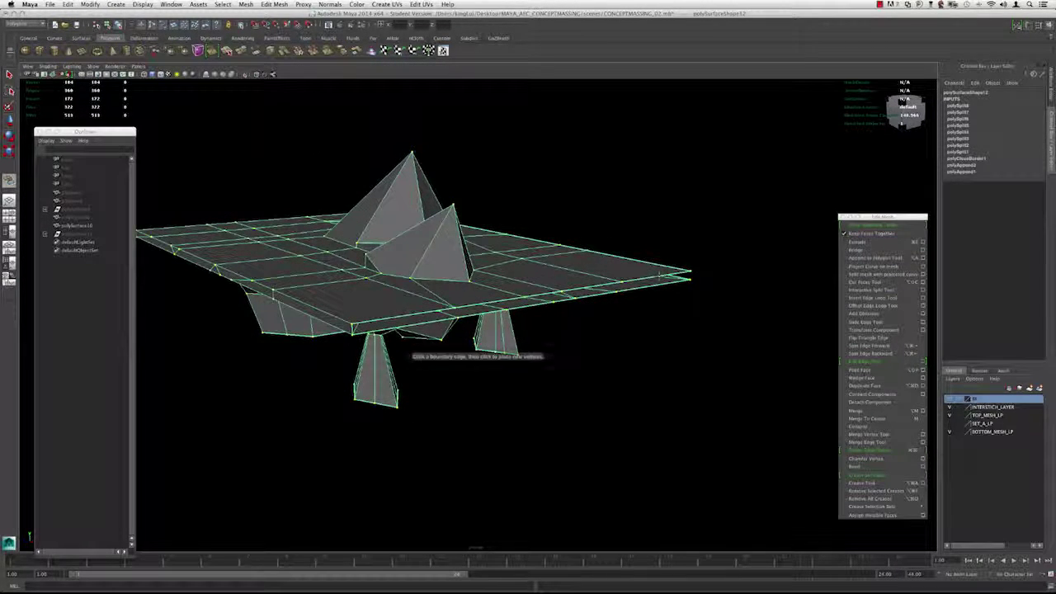
key("w")
scroll(558, 308, "up", 2)
middle_click_drag(536, 297, 575, 295, "alt")
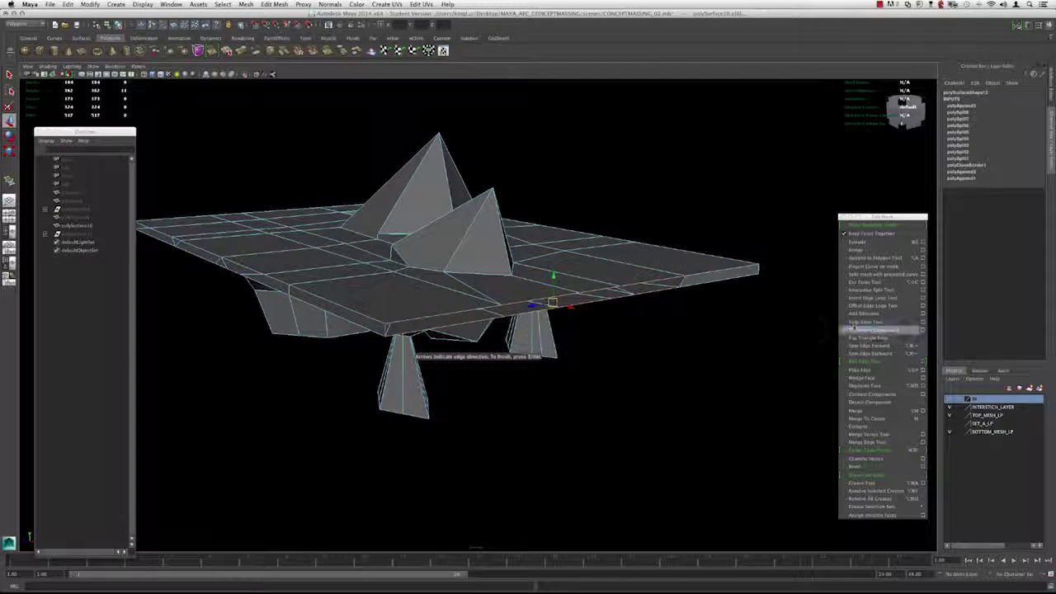
Step: Fill the border hole between the two sheets along the short side in front of the small peak
key("space")
left_click(669, 383)
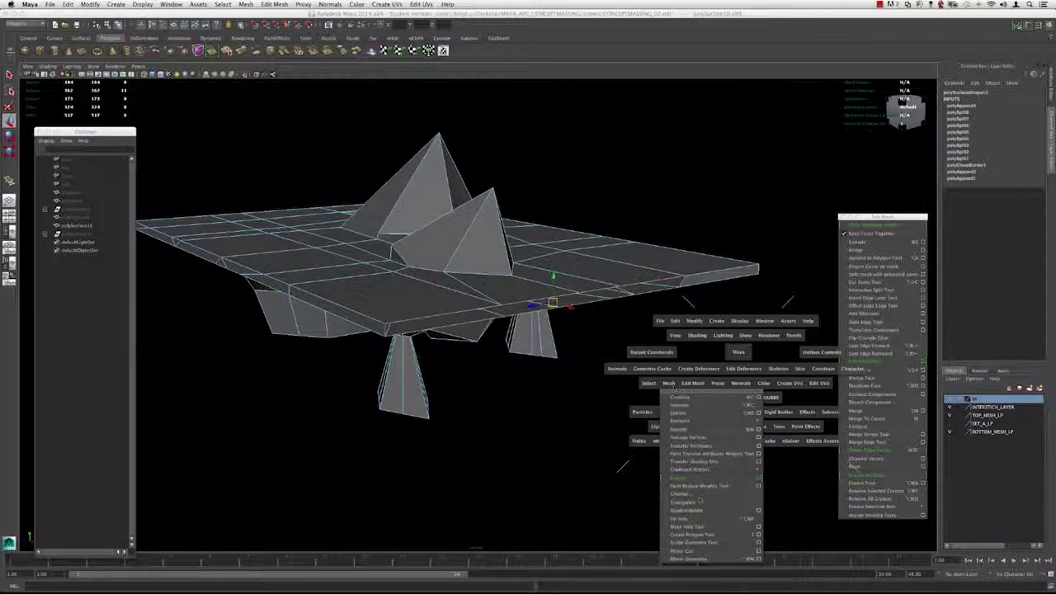
left_click(699, 519)
scroll(517, 281, "up", 2)
left_click_drag(518, 282, 513, 280, "alt")
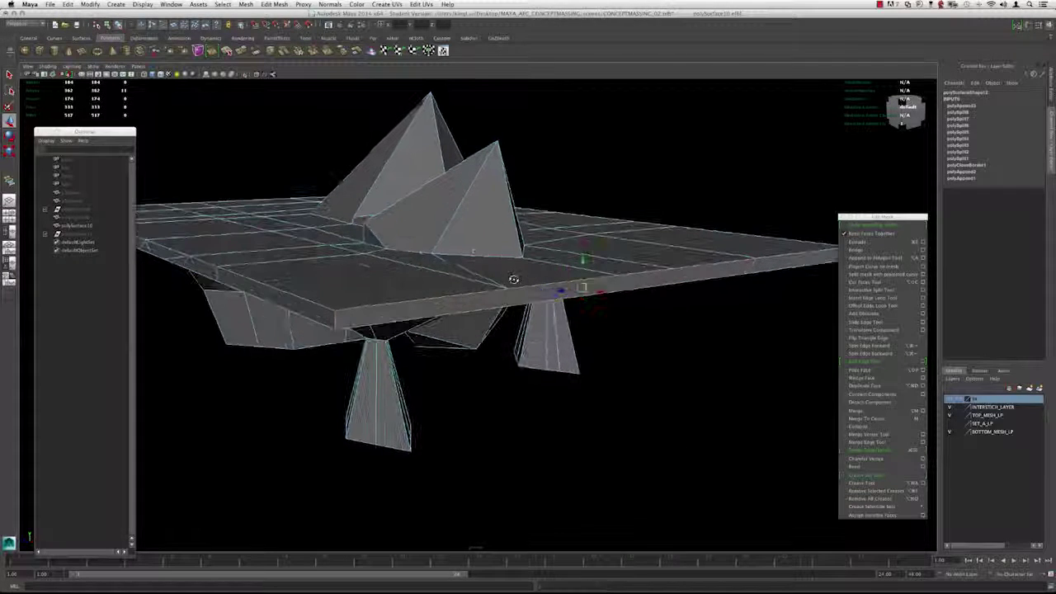
Step: Split the newly filled short-side face between matching upper and lower border vertices, starting next to the first small column
left_click_drag(611, 196, 537, 220, "alt")
left_click(532, 246)
left_click(537, 220)
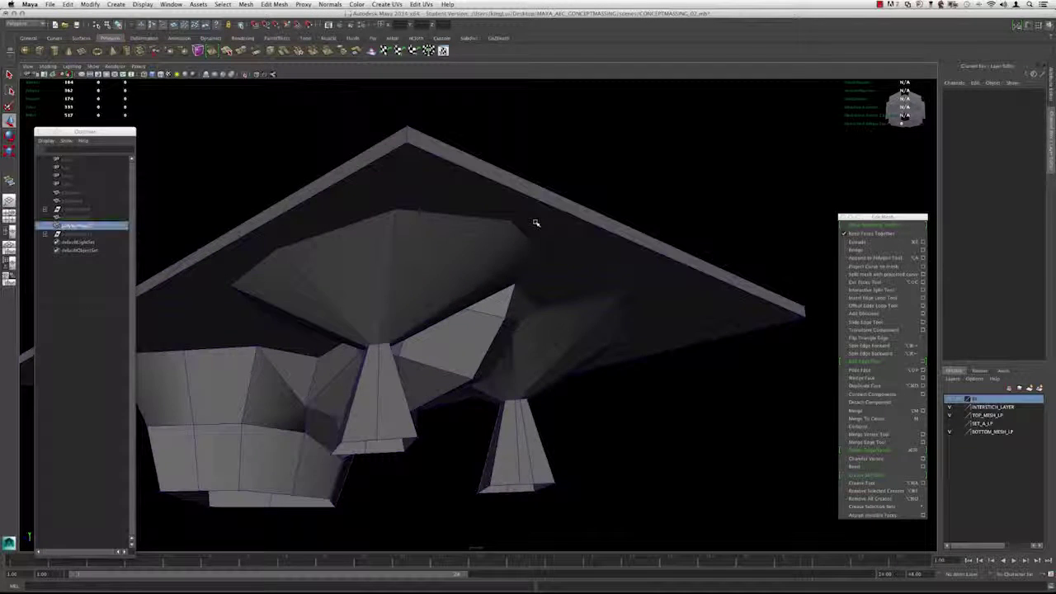
left_click(547, 195)
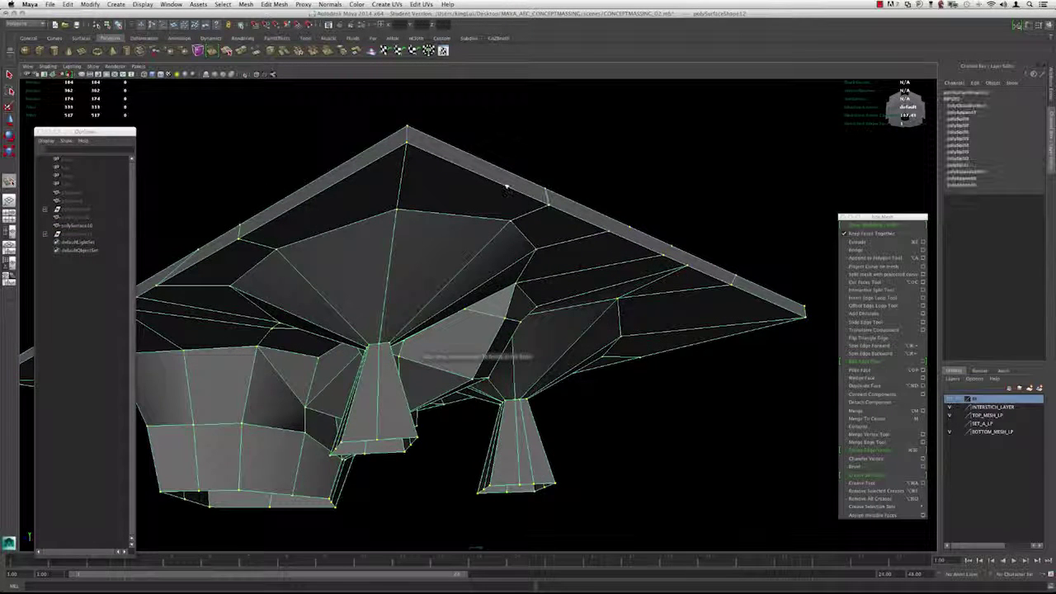
key("Return")
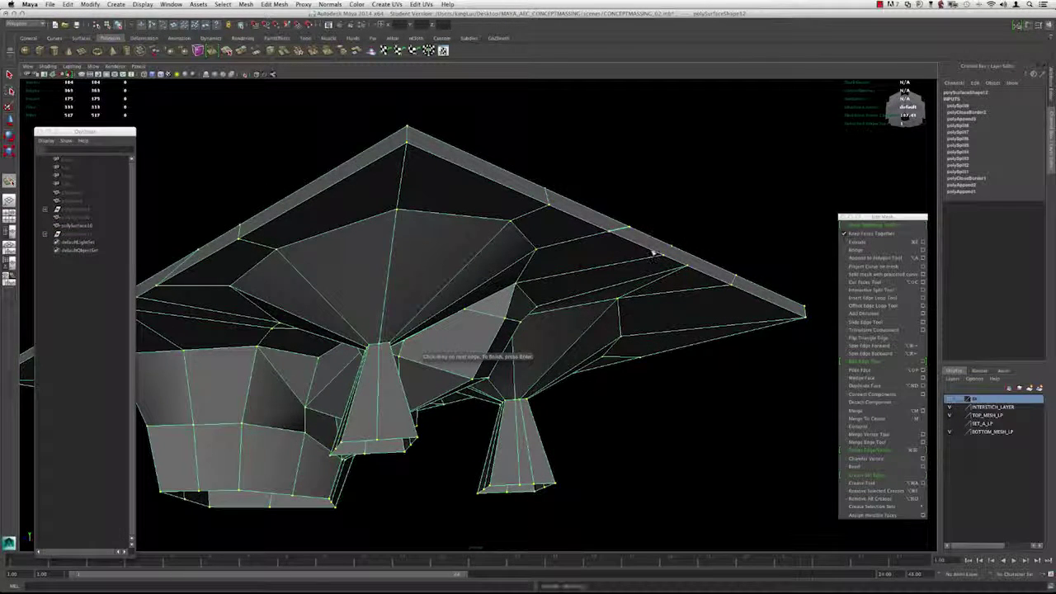
left_click(681, 261)
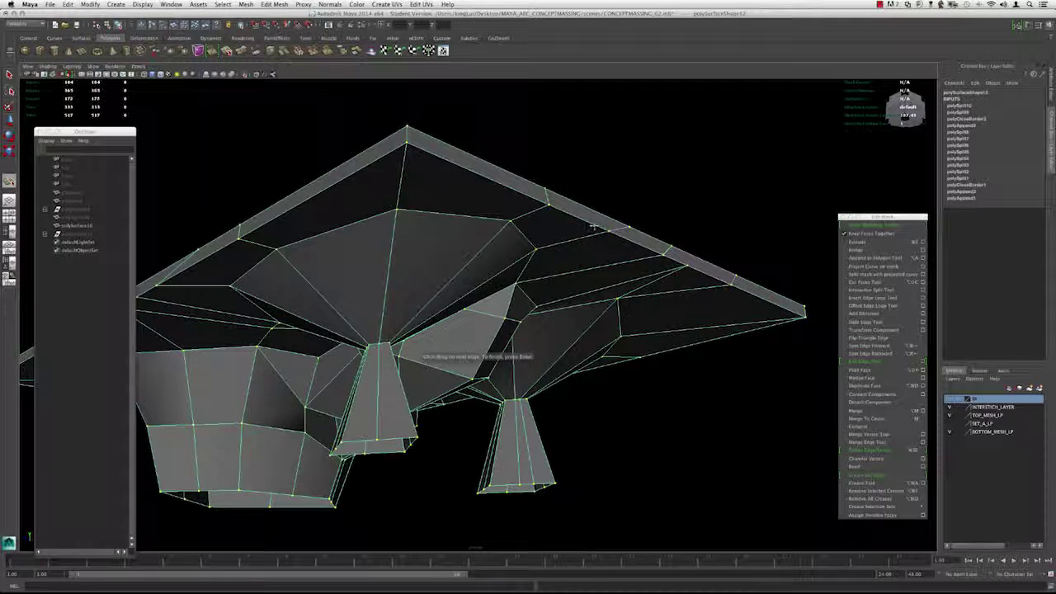
Step: Continue splitting the short side's face between upper and lower vertices towards the second small column
left_click_drag(592, 226, 572, 261, "alt")
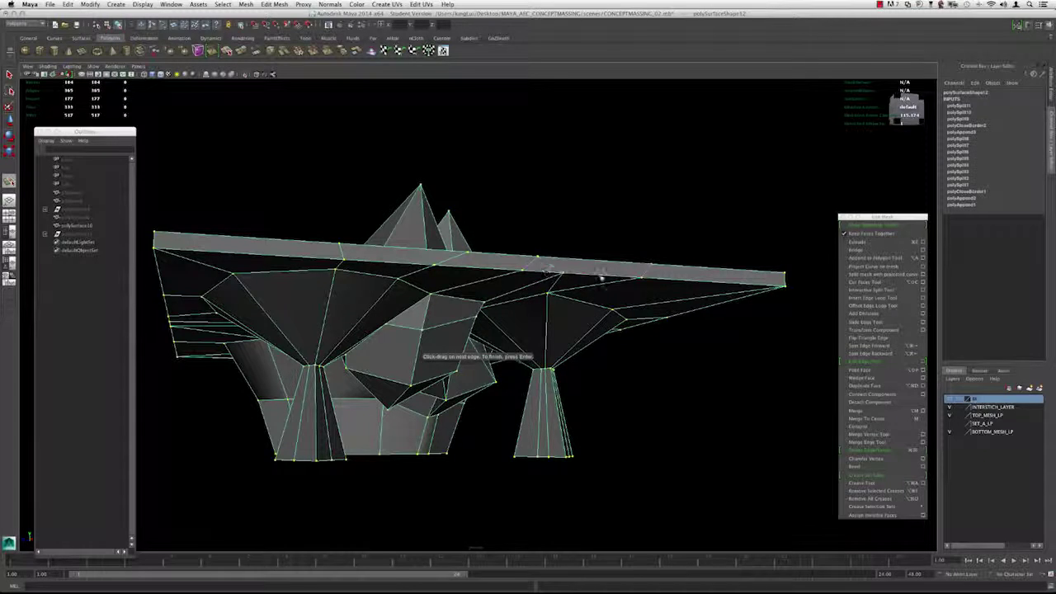
left_click_drag(591, 275, 533, 241, "alt")
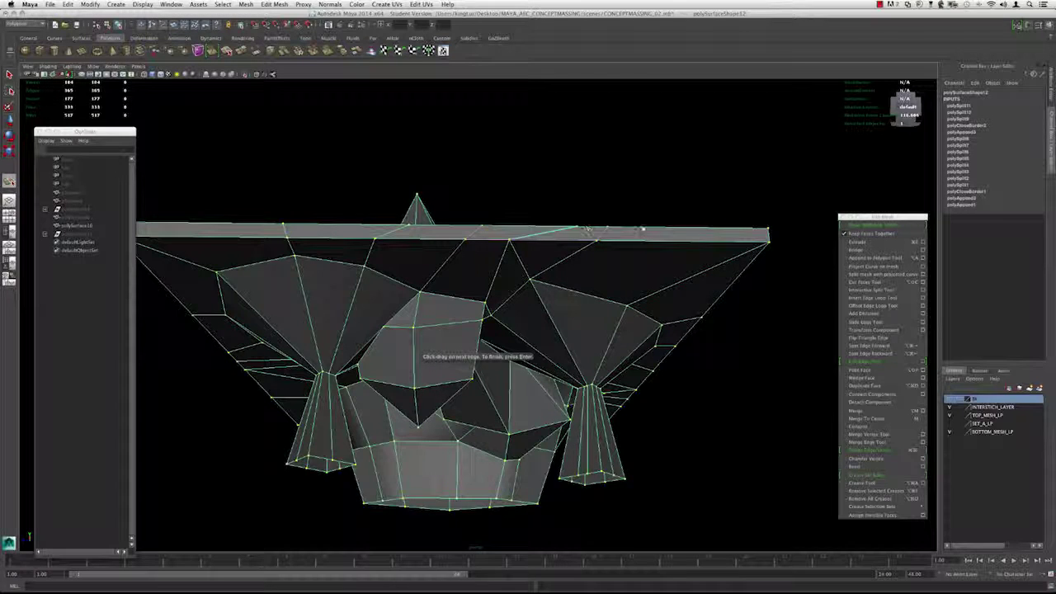
left_click_drag(652, 218, 545, 348, "alt")
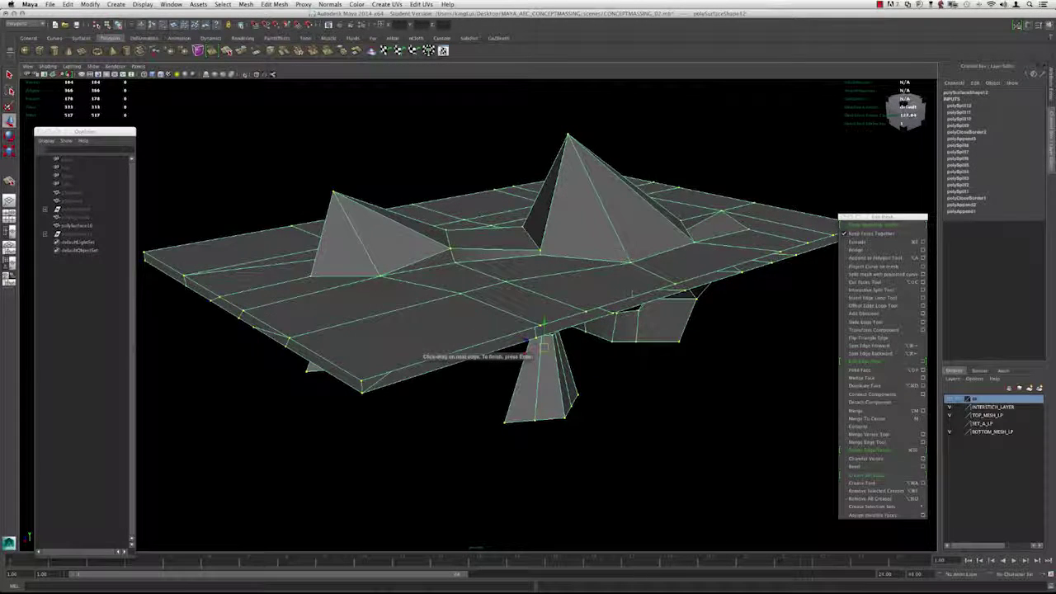
Step: Fill the last border hole between the two sheets along the remaining long side
left_click_drag(635, 294, 605, 216, "alt")
key("space")
left_click(535, 246)
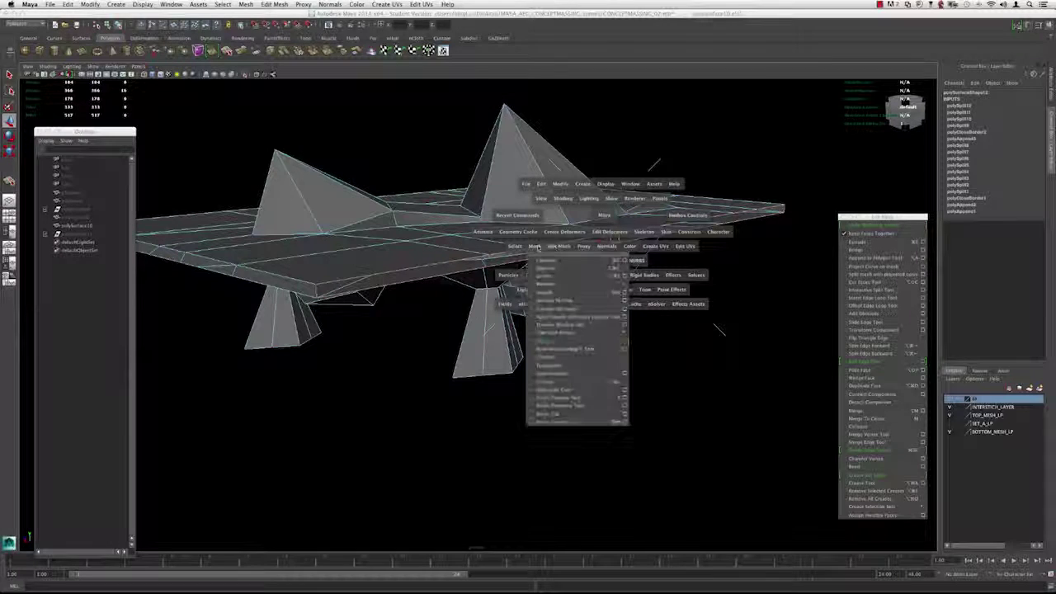
left_click(545, 381)
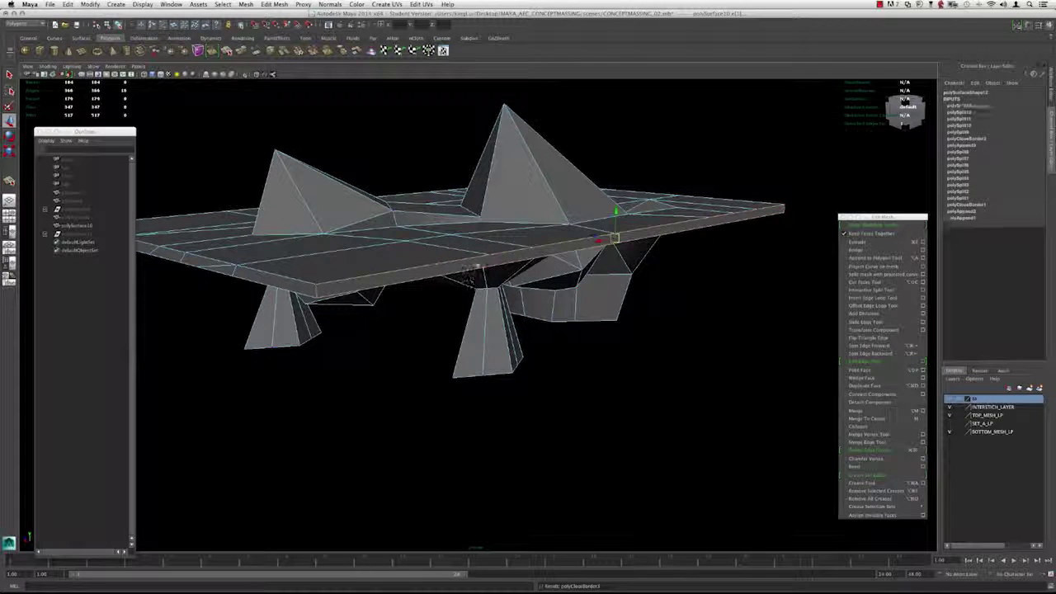
Step: Split the newly filled long-side face between matching upper and lower border vertices, working past the small column towards the wide base
key("y")
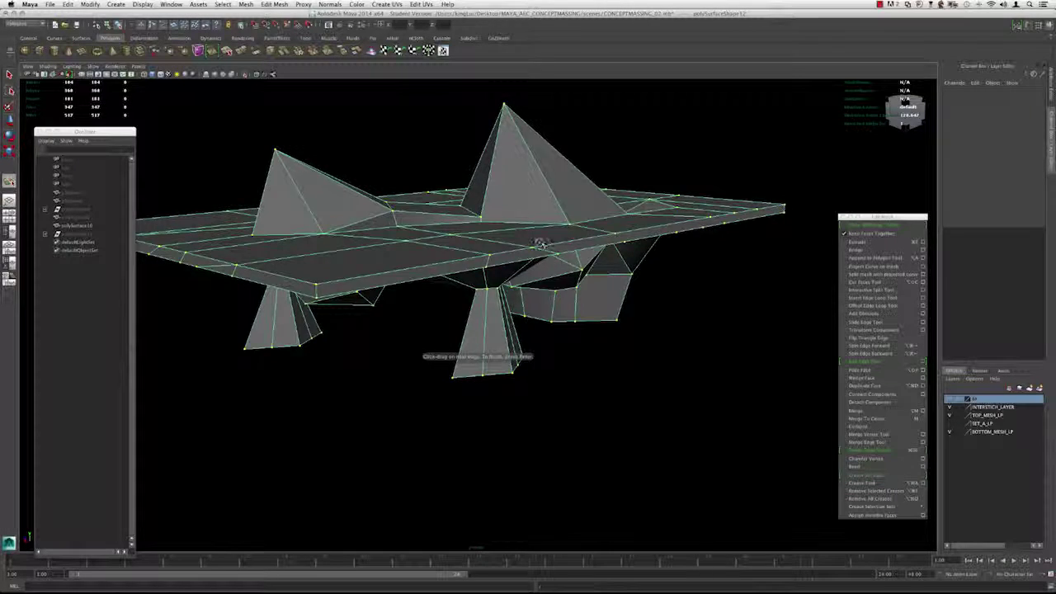
left_click_drag(541, 244, 557, 281, "alt")
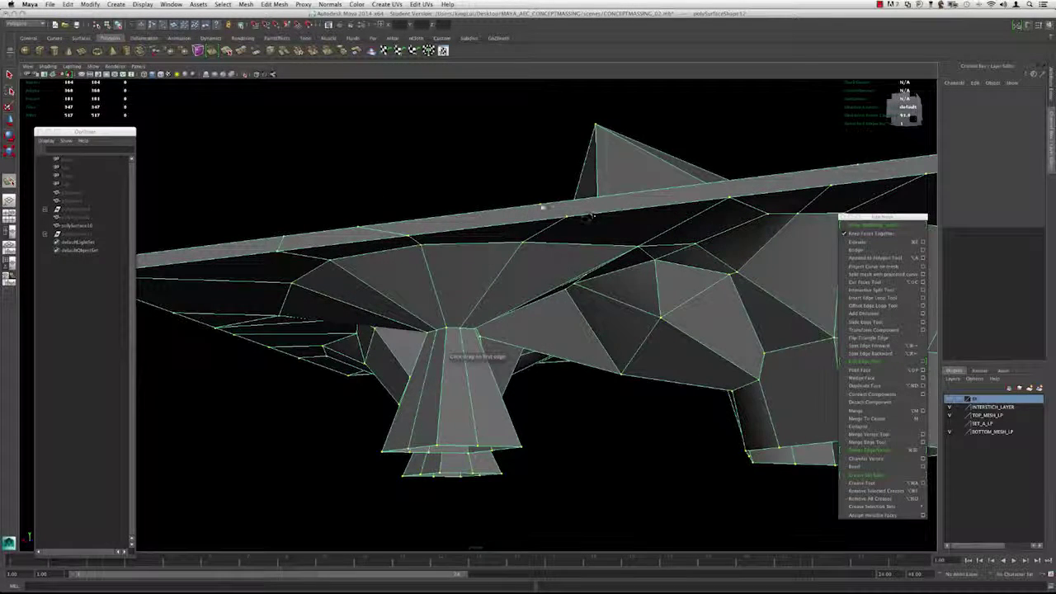
left_click(558, 203)
left_click_drag(547, 205, 560, 283, "alt")
scroll(548, 287, "up", 1)
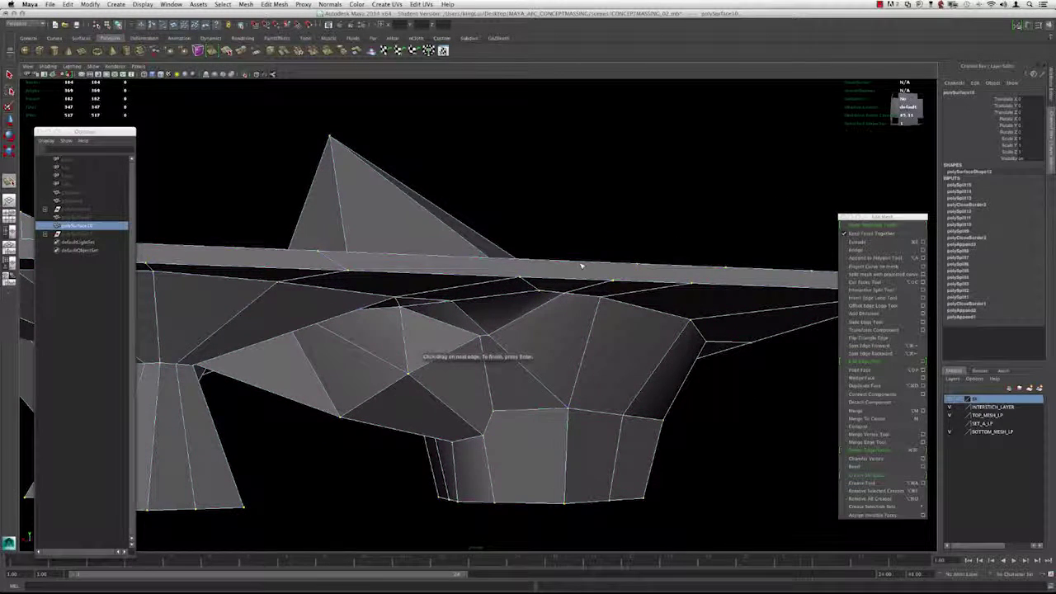
left_click_drag(581, 265, 566, 268, "alt")
key("Return")
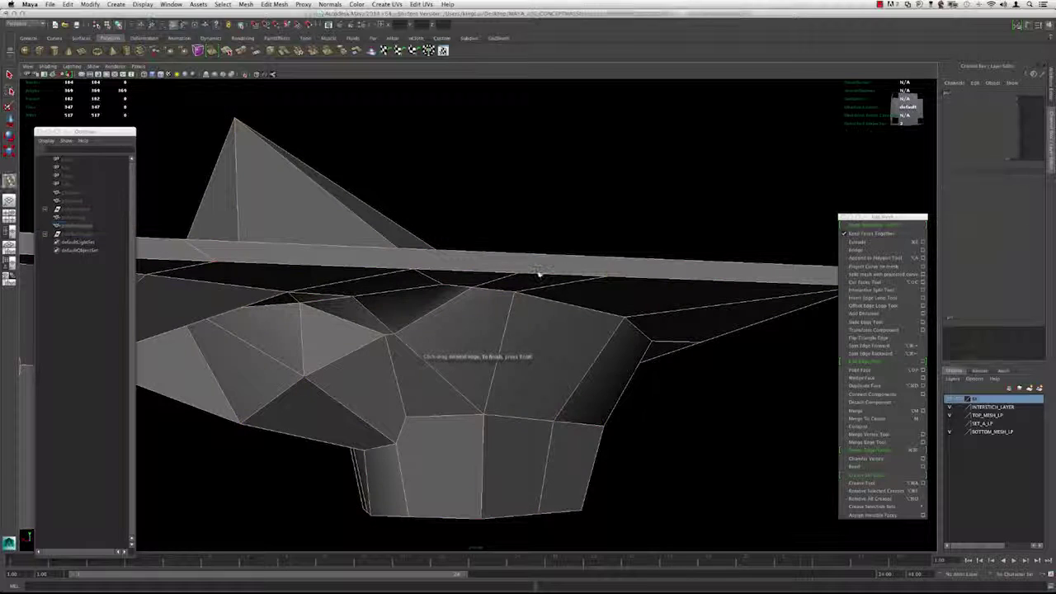
Step: Undo the last picks and split the long side's face beside the wide base between matching upper and lower vertices
key("ctrl+z")
key("ctrl+z")
key("ctrl+z")
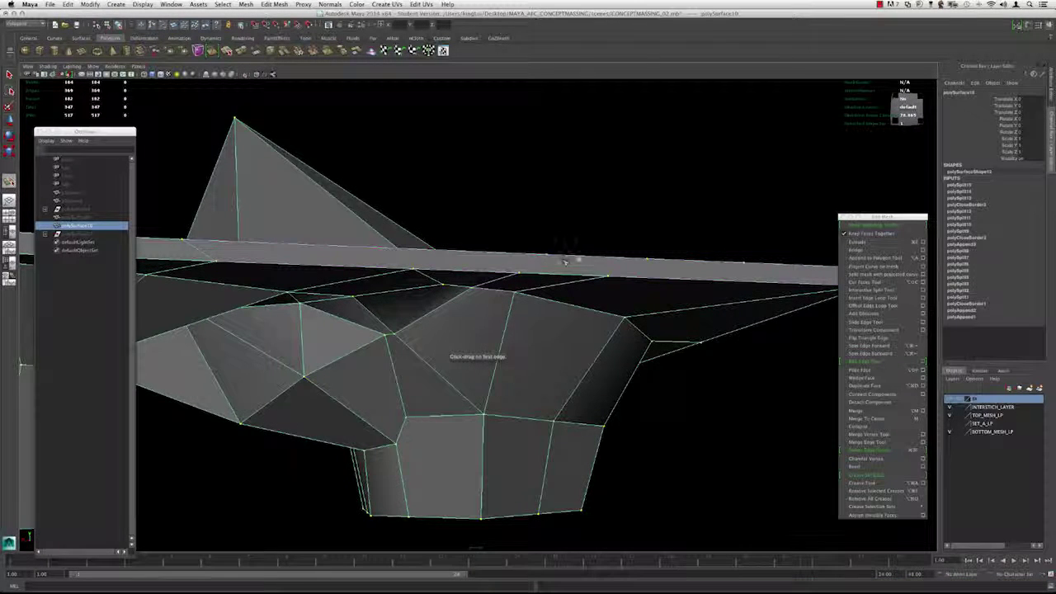
left_click_drag(571, 259, 612, 264, "alt")
left_click(620, 256)
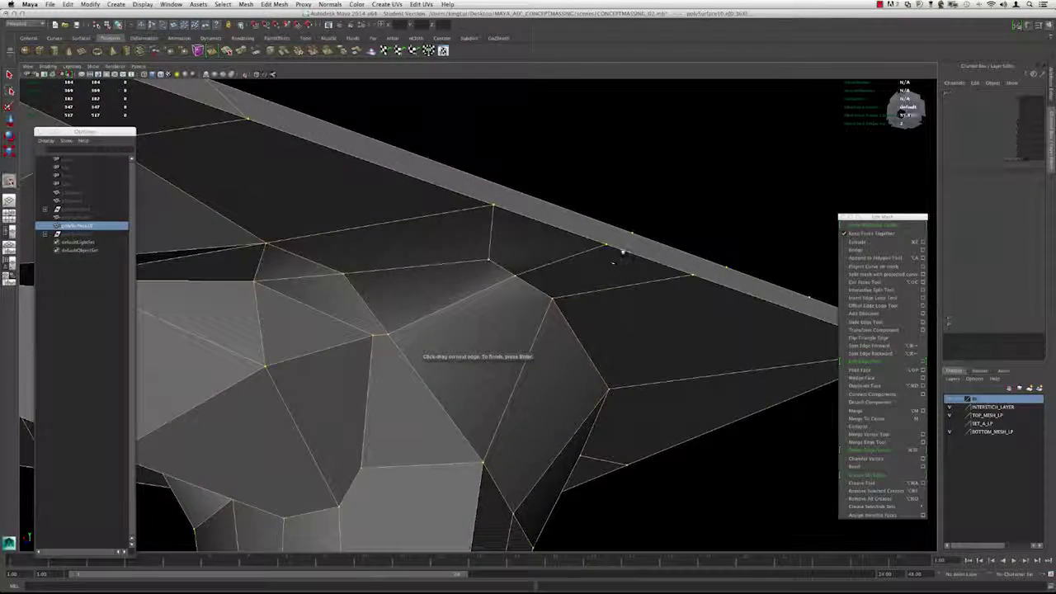
key("4")
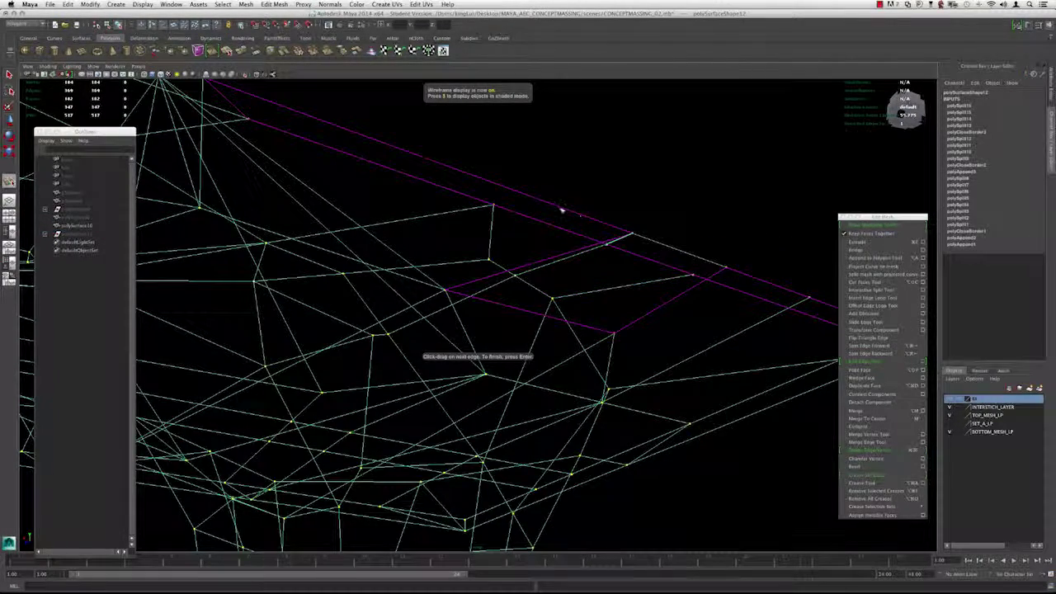
key("5")
left_click_drag(603, 242, 581, 244, "alt")
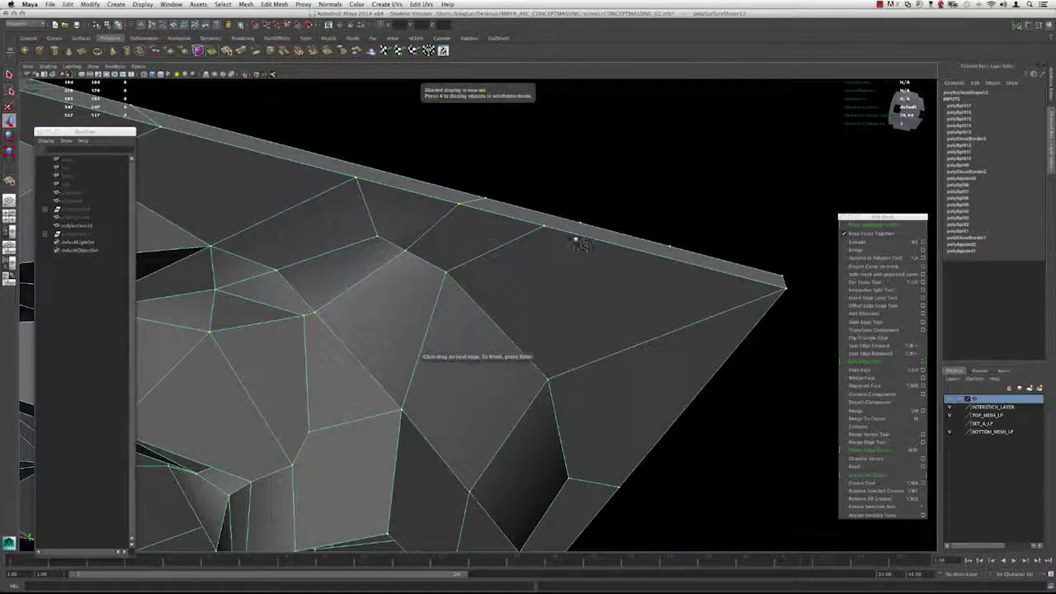
left_click(568, 234)
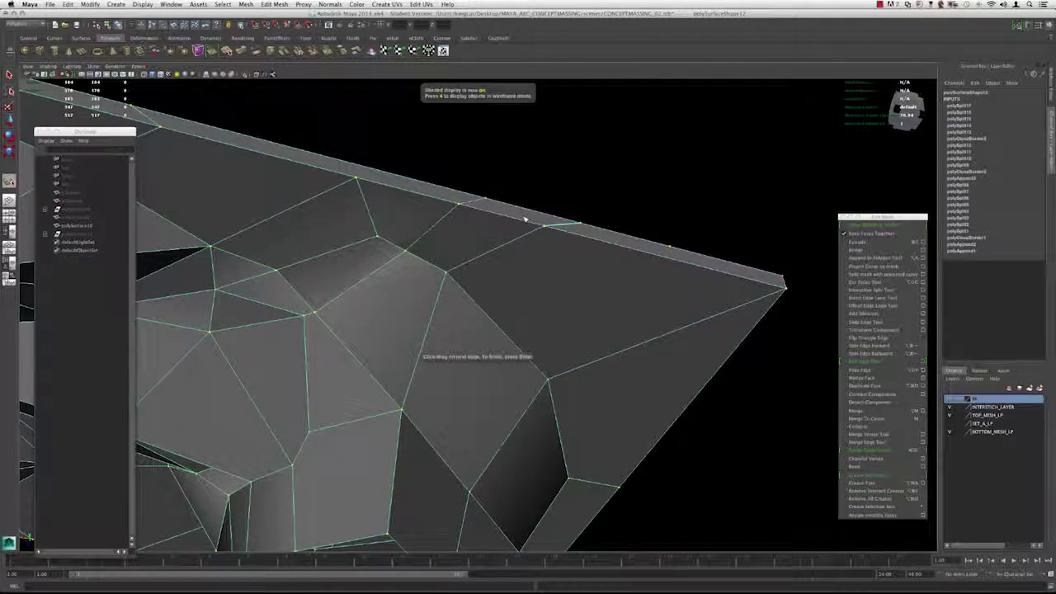
Step: Add the remaining splits to the long side's face between upper and lower vertices and finish that edge strip
left_click_drag(524, 218, 603, 261, "alt")
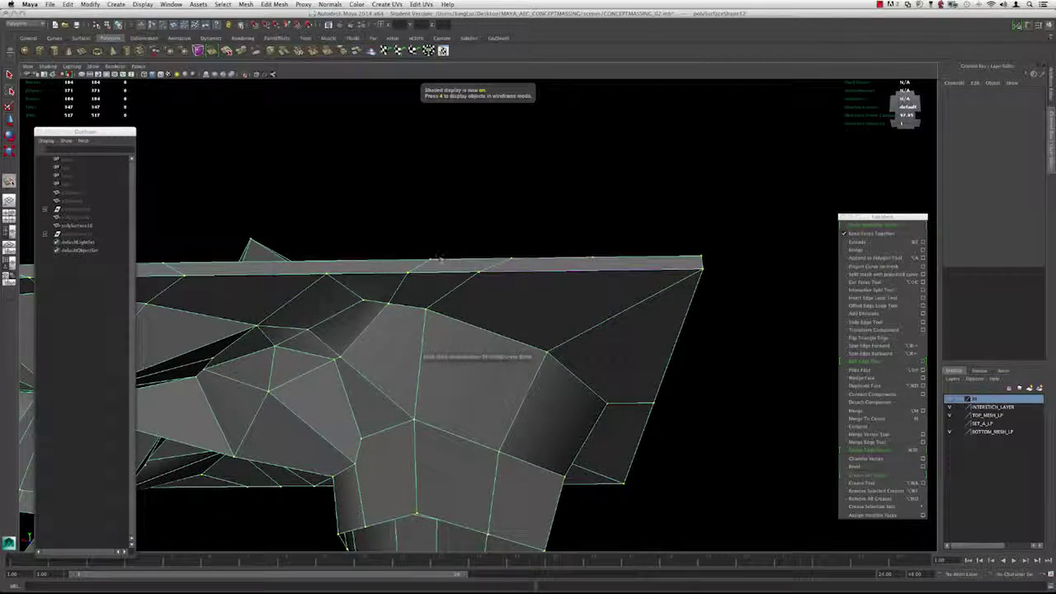
left_click_drag(440, 259, 506, 269, "alt")
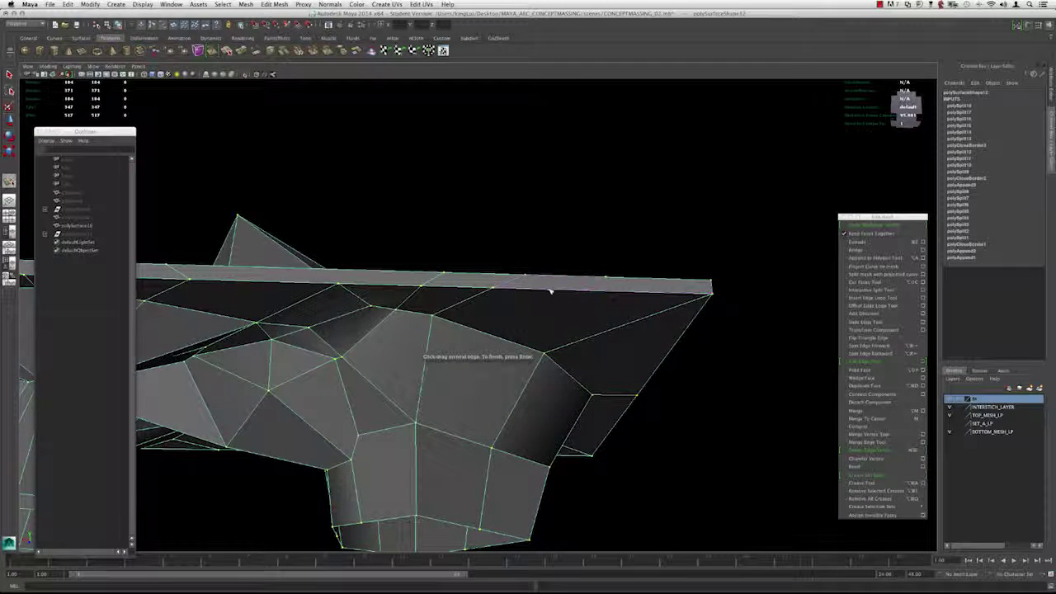
left_click_drag(403, 270, 535, 306, "alt")
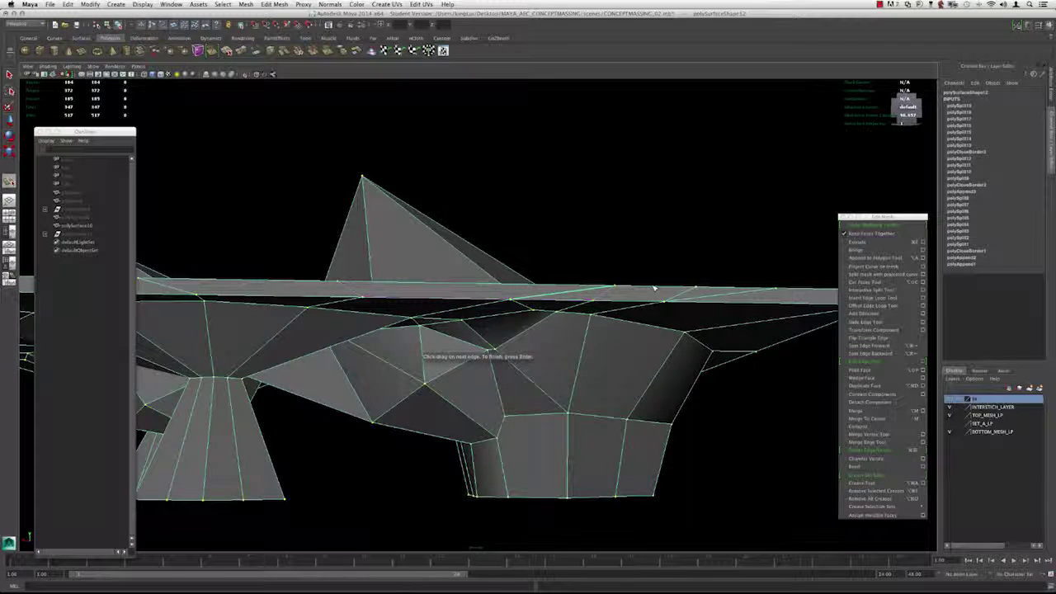
left_click_drag(594, 219, 471, 229, "alt")
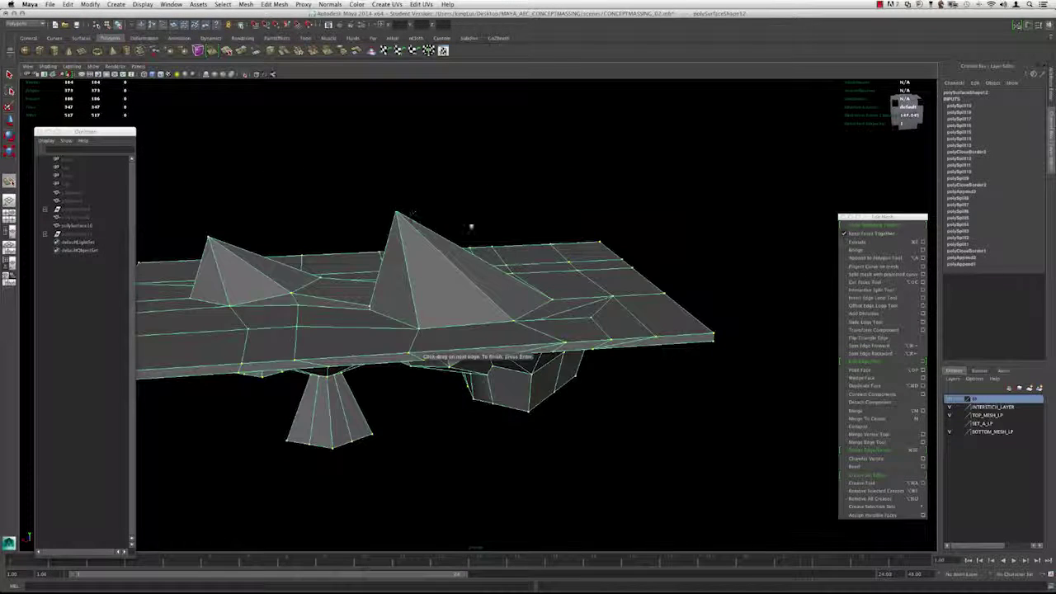
left_click_drag(623, 240, 627, 167, "alt")
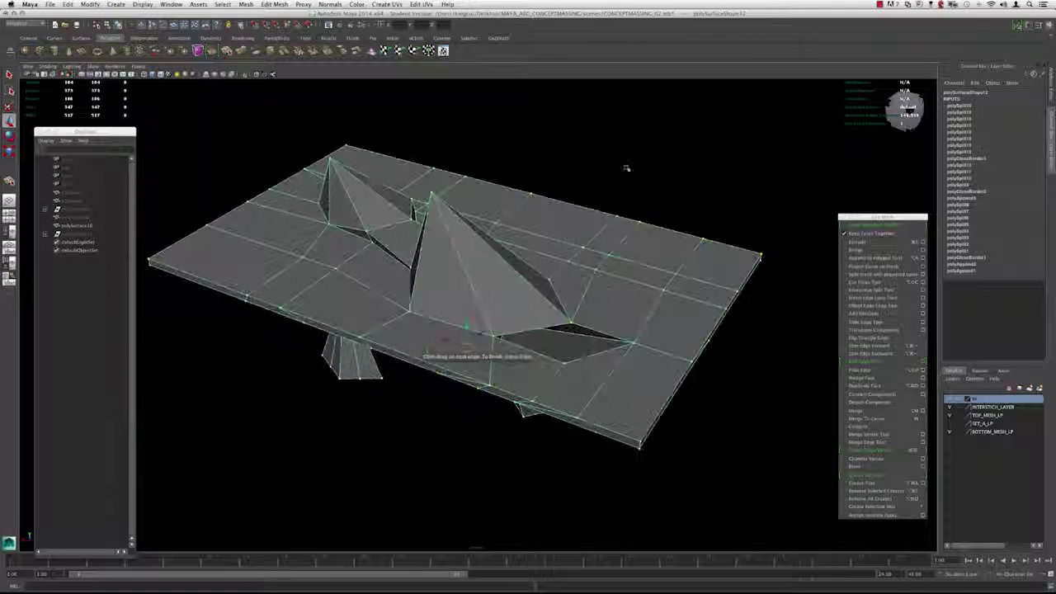
Step: Select the combined mesh and delete its construction history
left_click(627, 167)
left_click(566, 253)
left_click(68, 4)
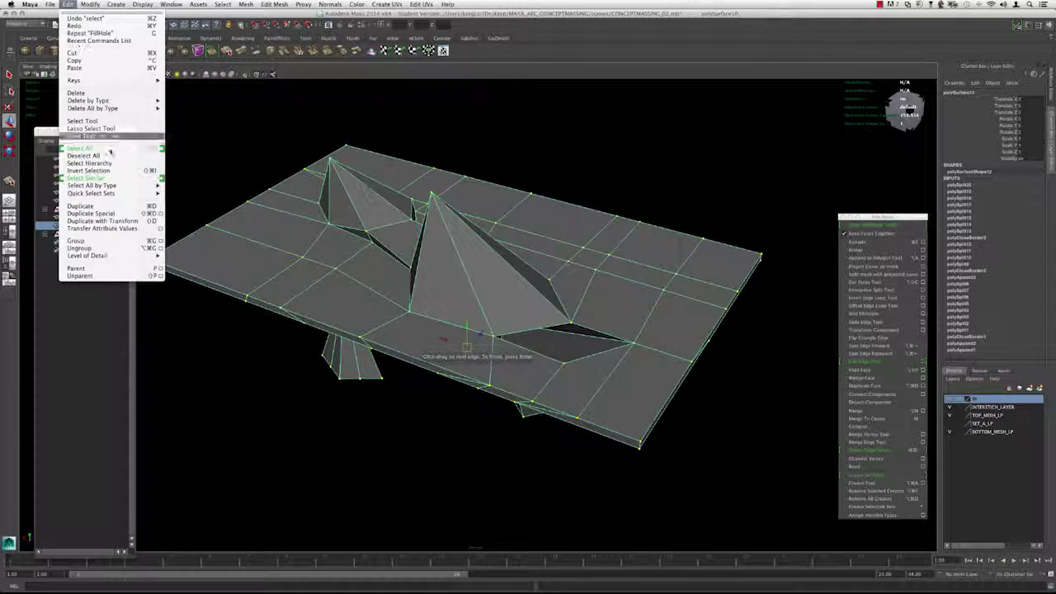
mouse_move(124, 101)
left_click(183, 104)
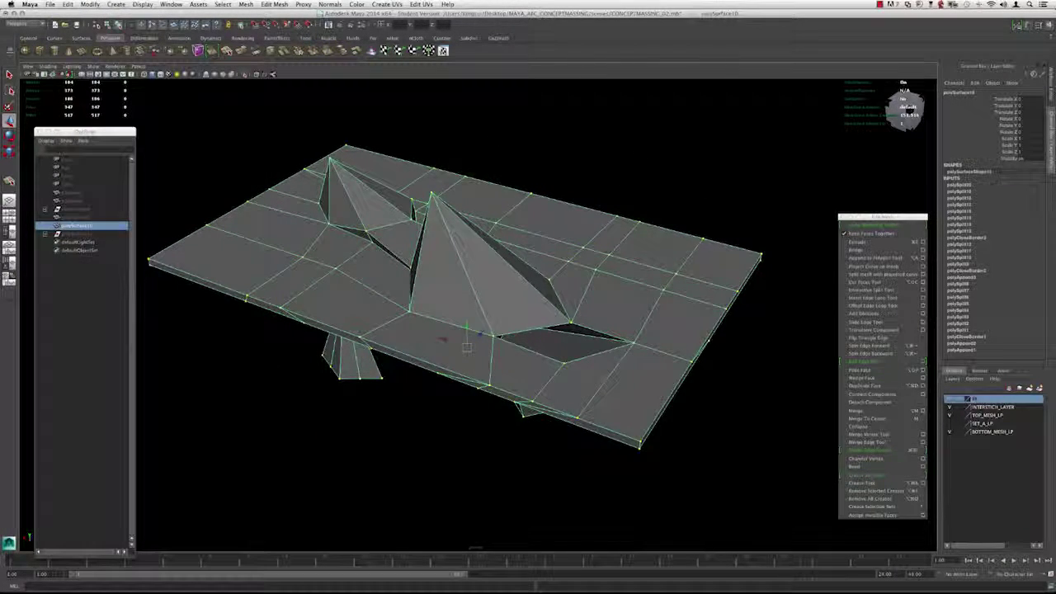
Step: Preview the combined mesh smoothed and examine its rounded border, peaks and columns from all sides
left_click_drag(627, 313, 511, 316, "alt")
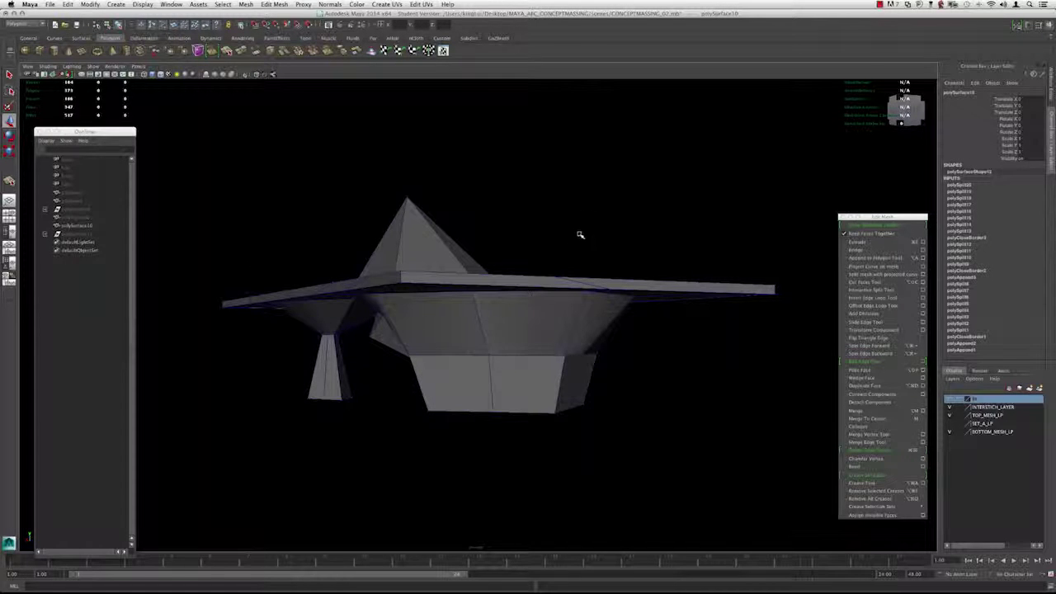
left_click(511, 309)
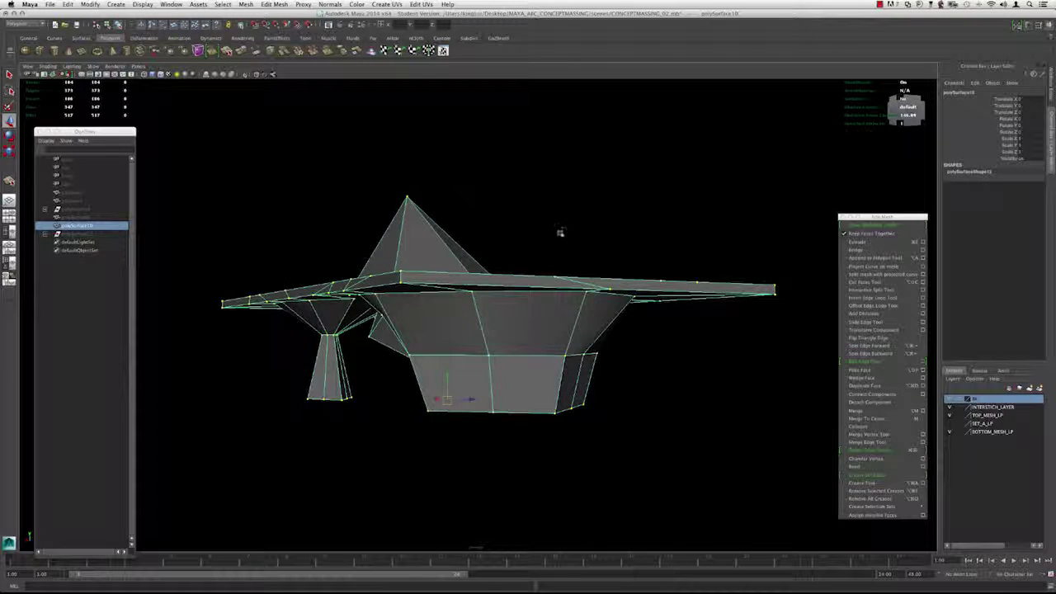
left_click(560, 232)
left_click_drag(560, 235, 372, 289, "alt")
left_click(485, 278)
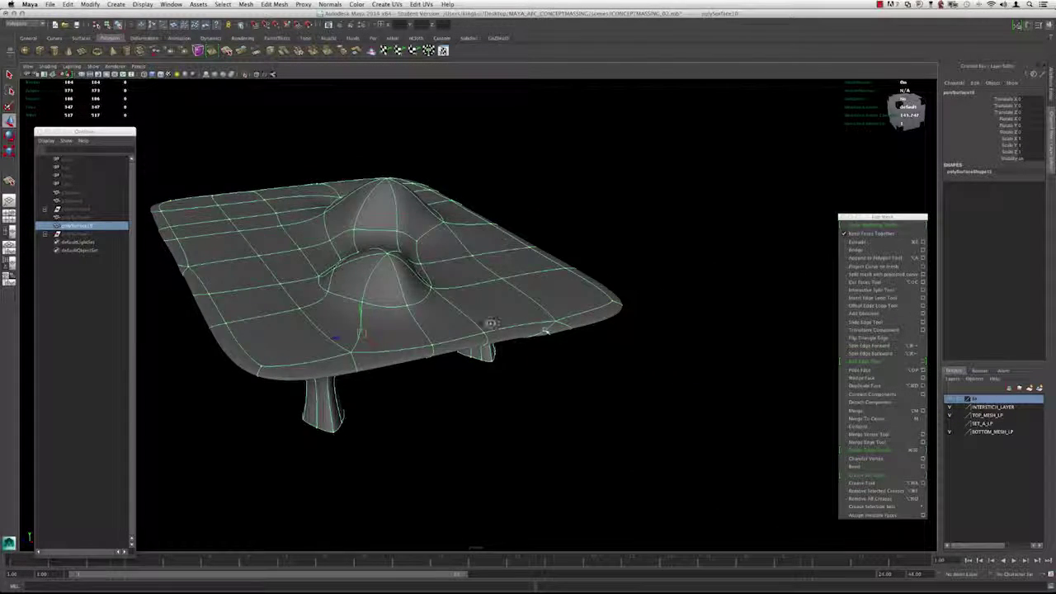
left_click_drag(491, 322, 407, 372, "alt")
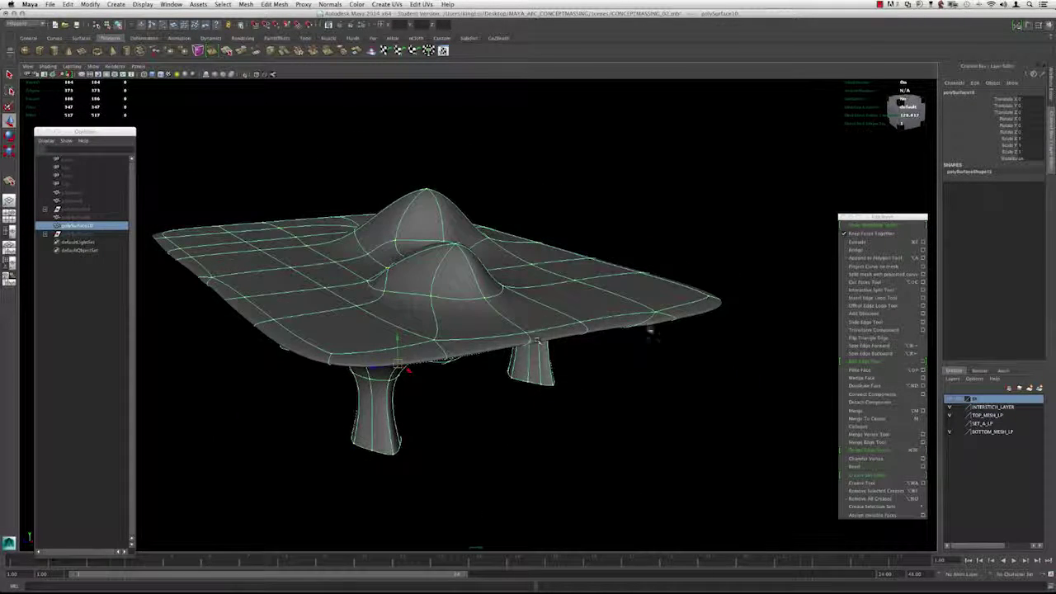
mouse_move(537, 341)
left_mouse_down("alt")
mouse_move(553, 327)
mouse_move(530, 335)
mouse_move(566, 346)
left_mouse_up("alt")
left_click_drag(361, 352, 635, 349, "alt")
left_click_drag(431, 377, 566, 363, "alt")
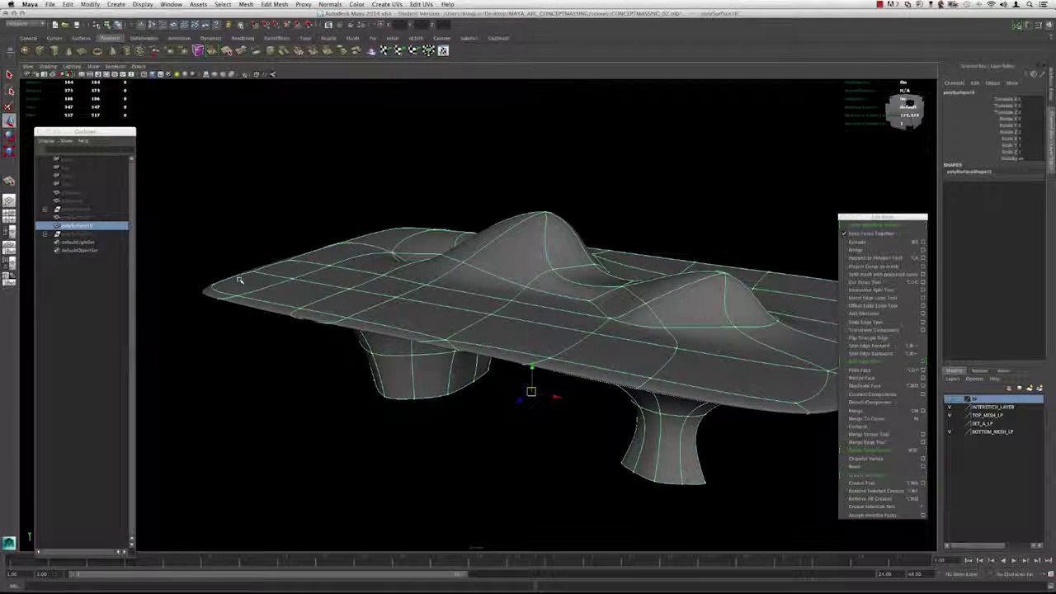
left_click_drag(240, 281, 528, 349, "alt")
Step: Return the mesh to unsmoothed display and split the short-side face above the wide base between matching upper and lower vertices
key("1")
key("g")
left_click_drag(441, 333, 442, 321, "alt")
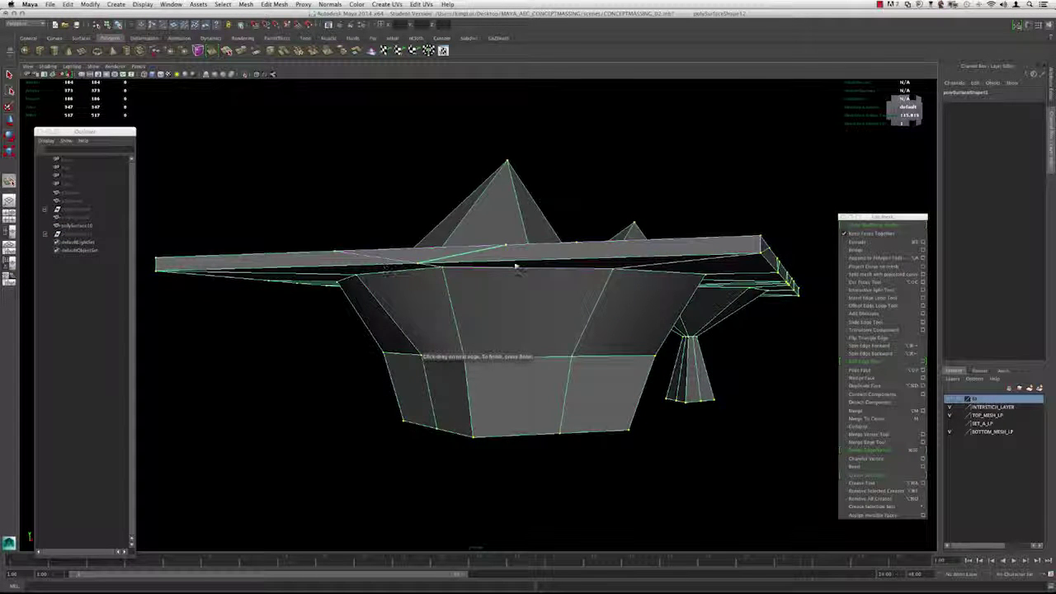
mouse_move(516, 266)
left_mouse_down("alt")
mouse_move(521, 297)
mouse_move(524, 284)
left_mouse_up("alt")
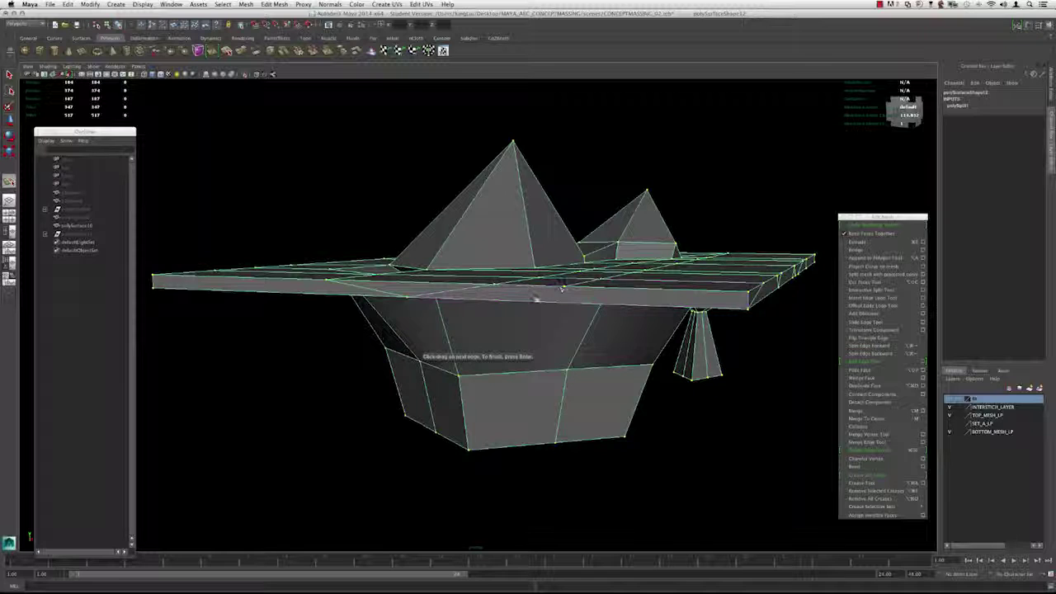
left_click_drag(600, 307, 603, 285, "alt")
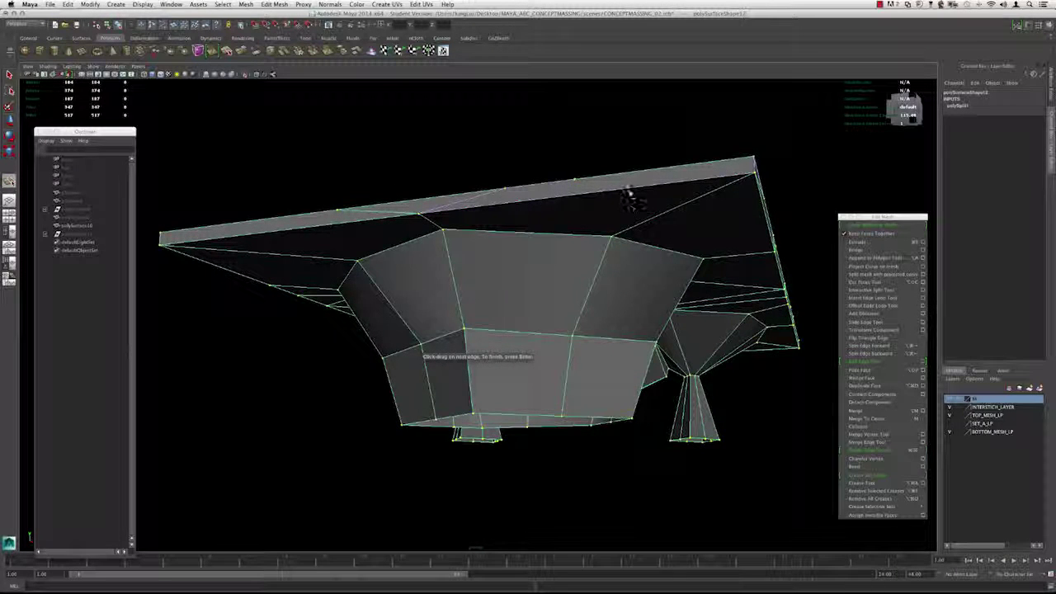
left_click_drag(627, 191, 546, 286, "alt")
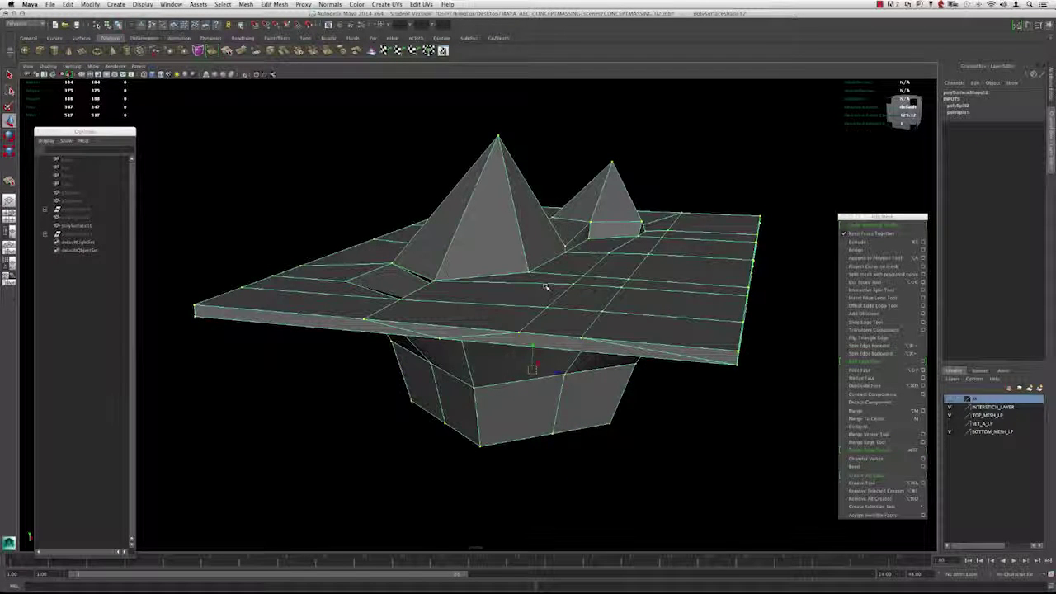
left_click_drag(546, 287, 497, 203, "alt")
left_click(505, 210)
Step: Display the combined mesh in smooth preview, deselect it and inspect the closed form from above and from the sides
middle_click_drag(498, 203, 551, 210, "alt")
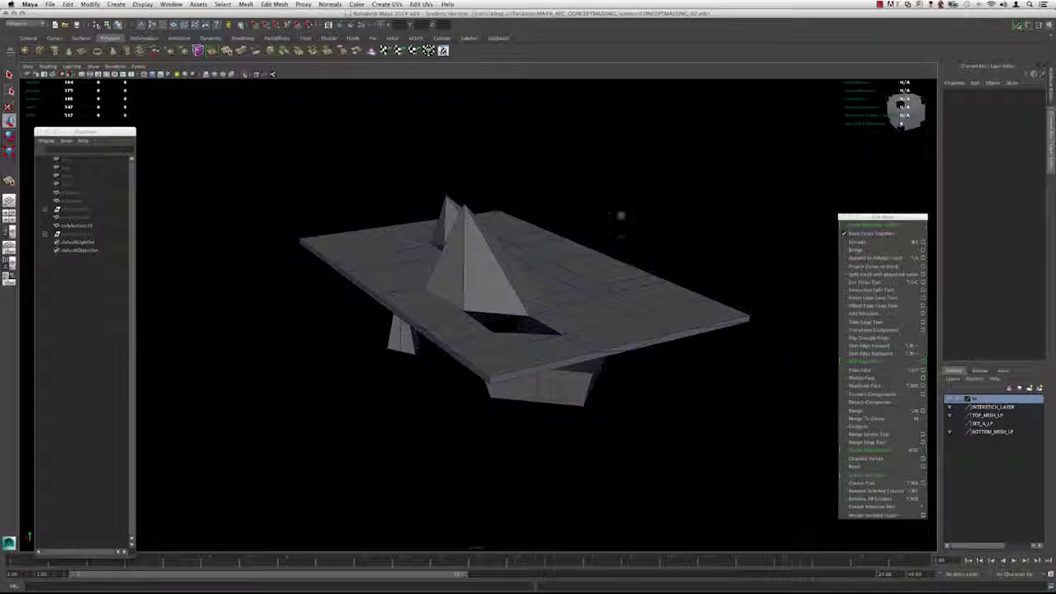
left_click(502, 273)
left_click_drag(501, 273, 469, 263, "alt")
key("3")
key("3")
left_click(465, 220)
left_click_drag(464, 219, 446, 274, "alt")
left_click(453, 264)
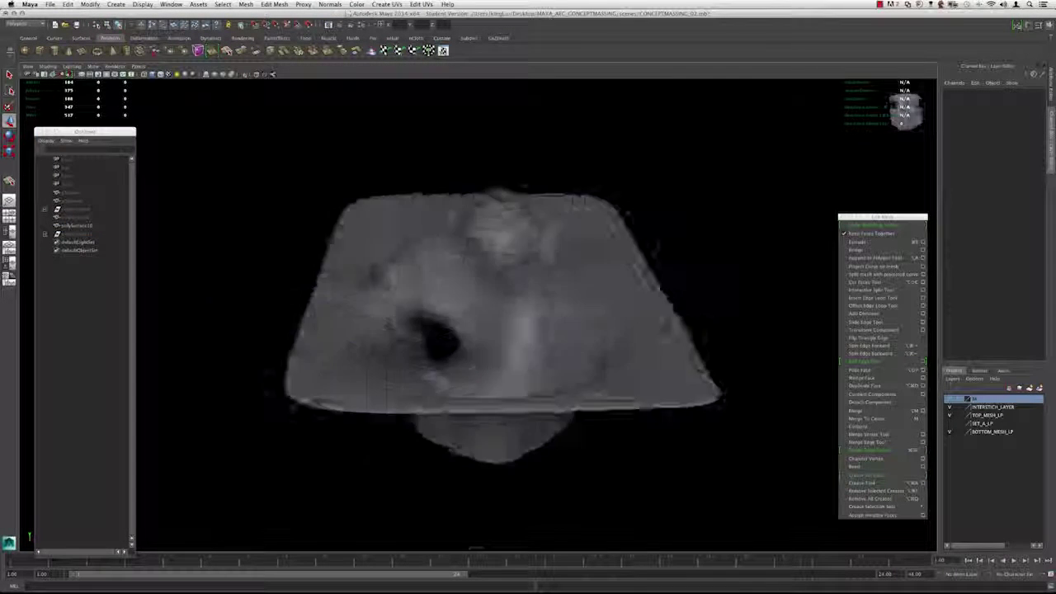
left_click_drag(495, 273, 434, 227, "alt")
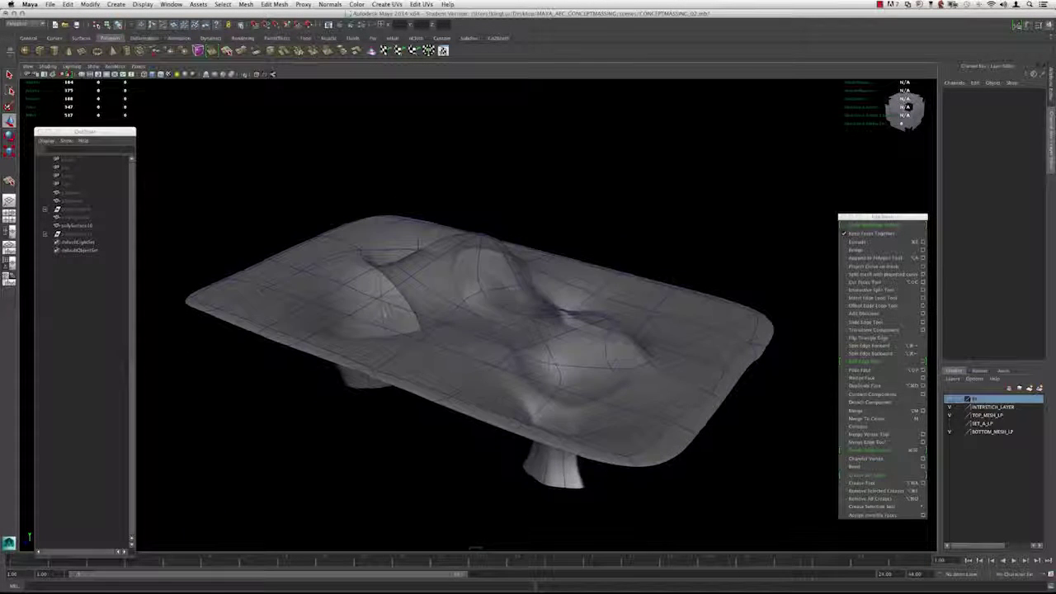
left_click_drag(604, 319, 606, 312, "alt")
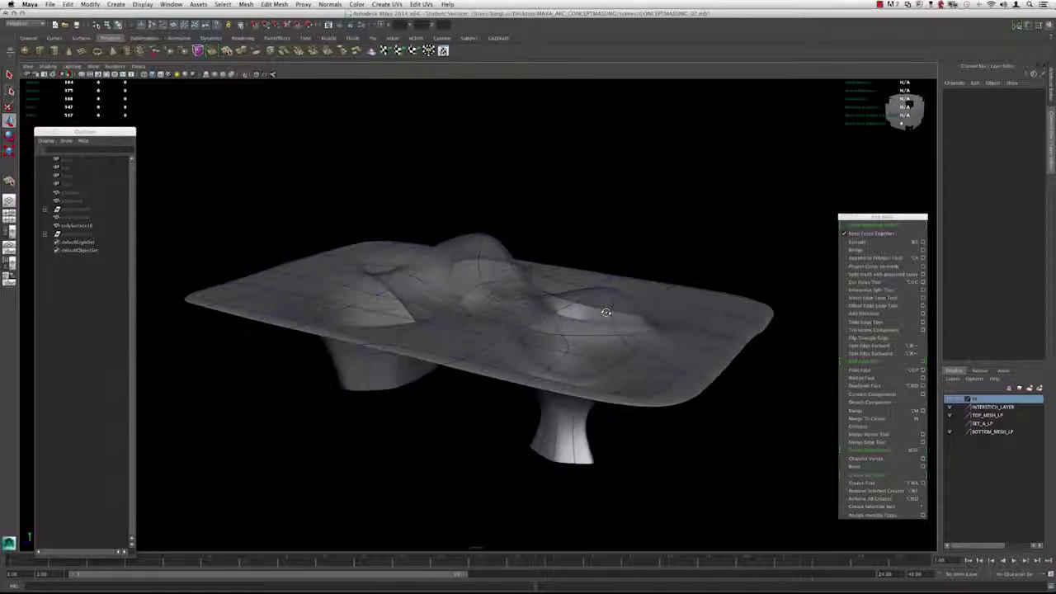